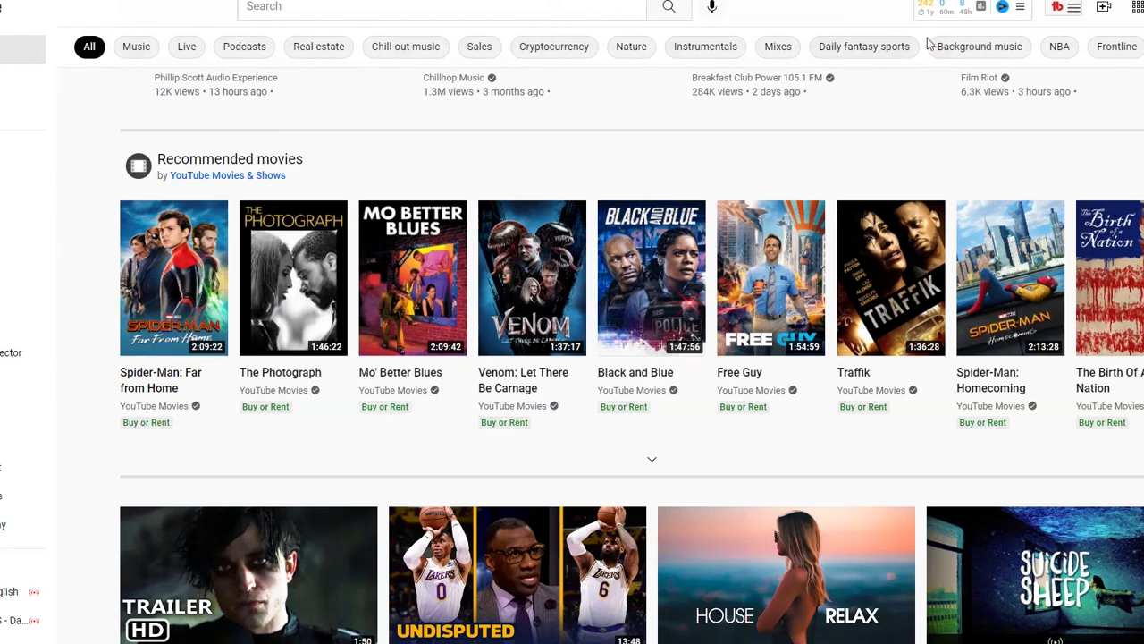
Open the channel's analytics from the TubeBuddy extension.
click(1068, 9)
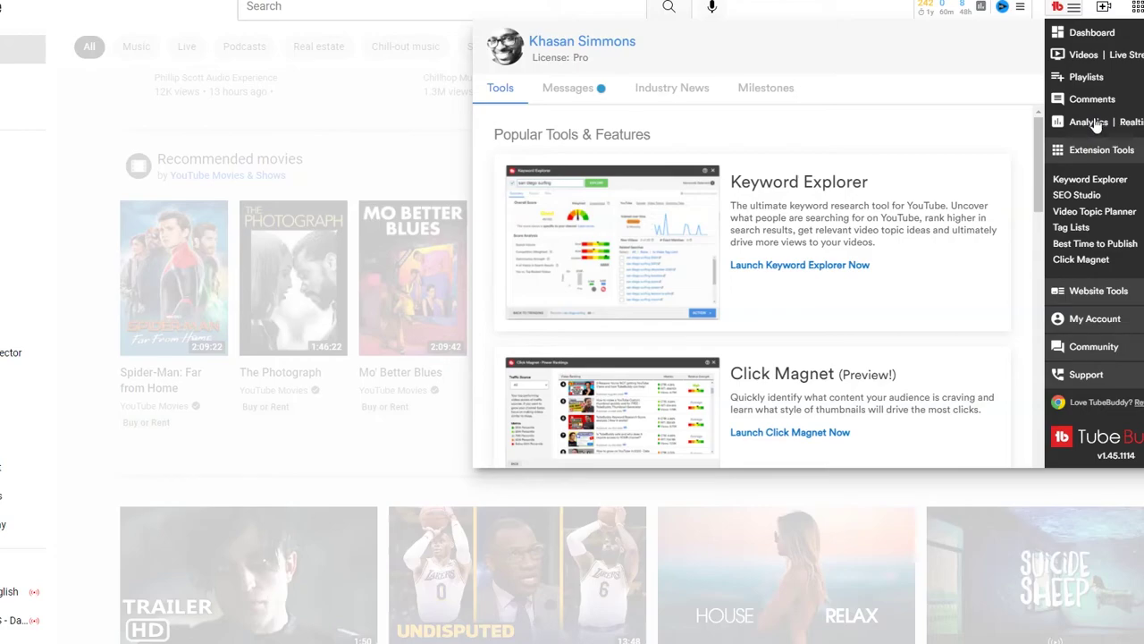
click(1091, 123)
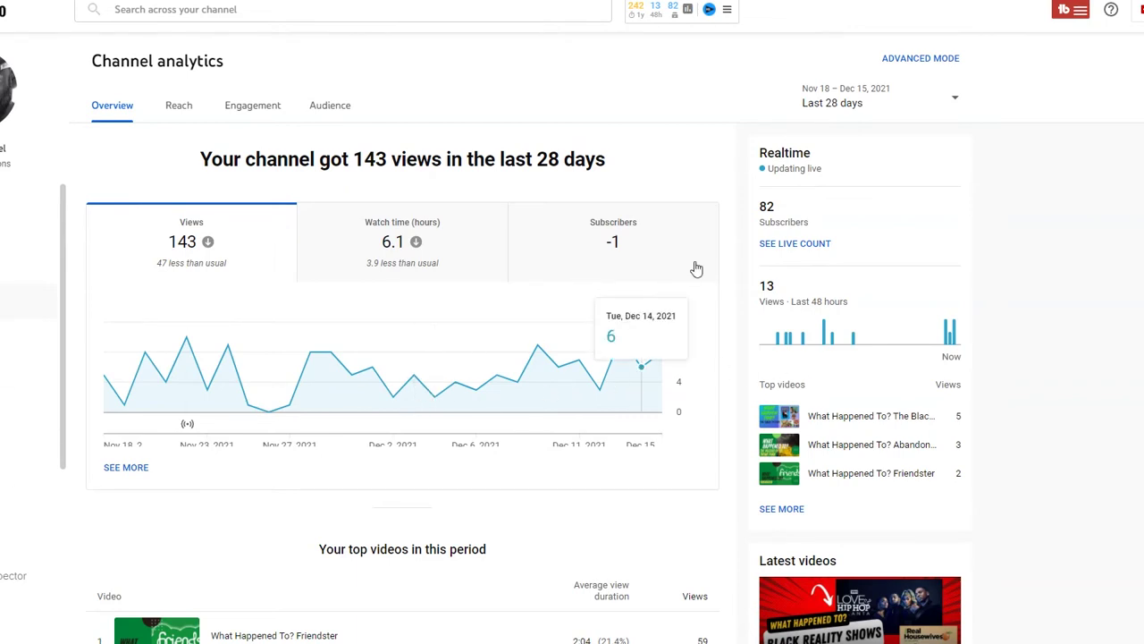
Launch TubeBuddy's SEO Studio and start a new optimization with the target keyword "R and B music".
click(1062, 9)
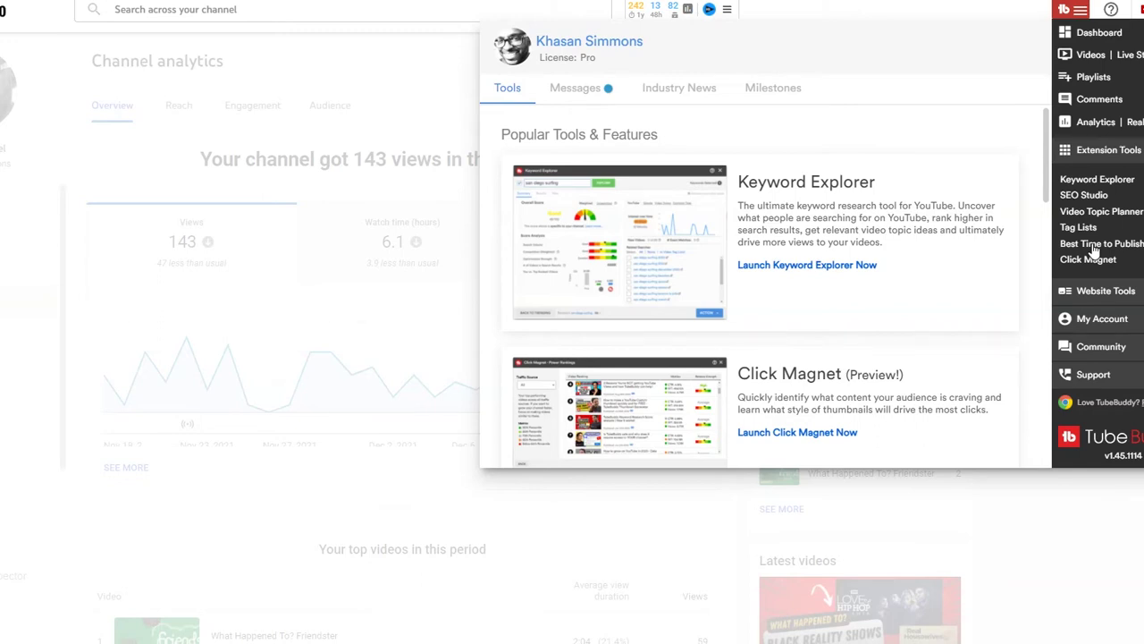
click(1095, 290)
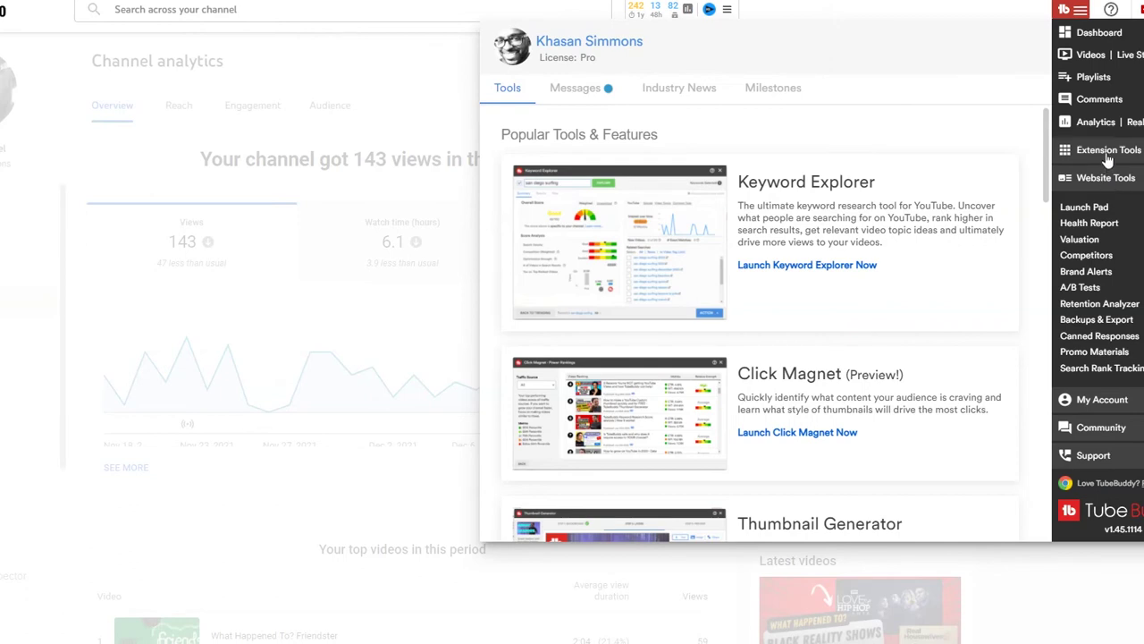
click(1109, 152)
click(1093, 194)
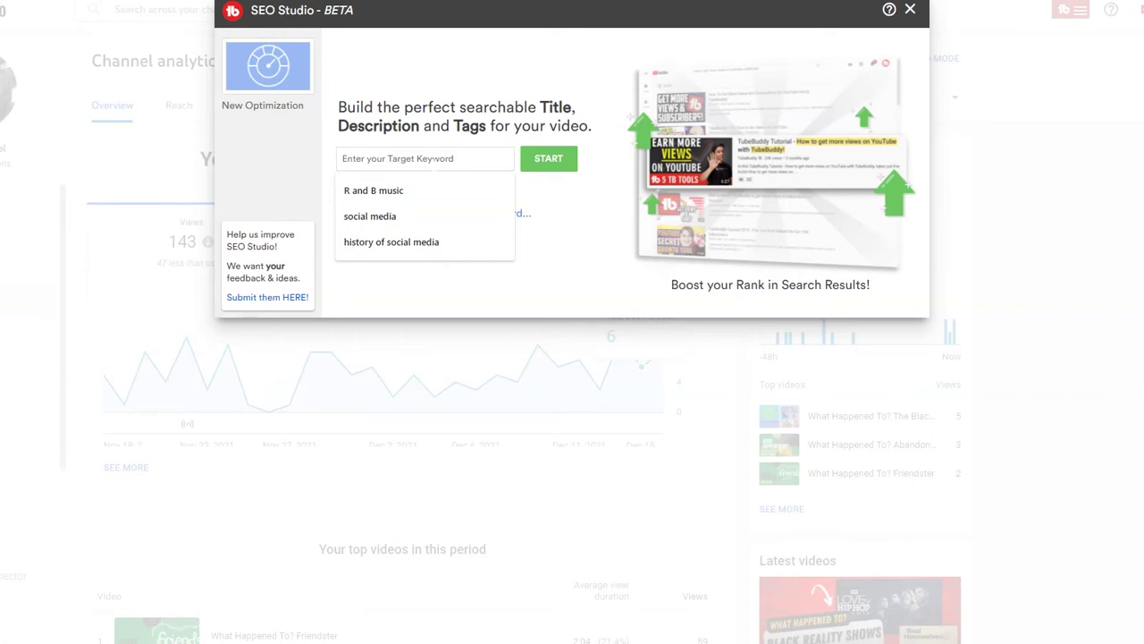
click(396, 190)
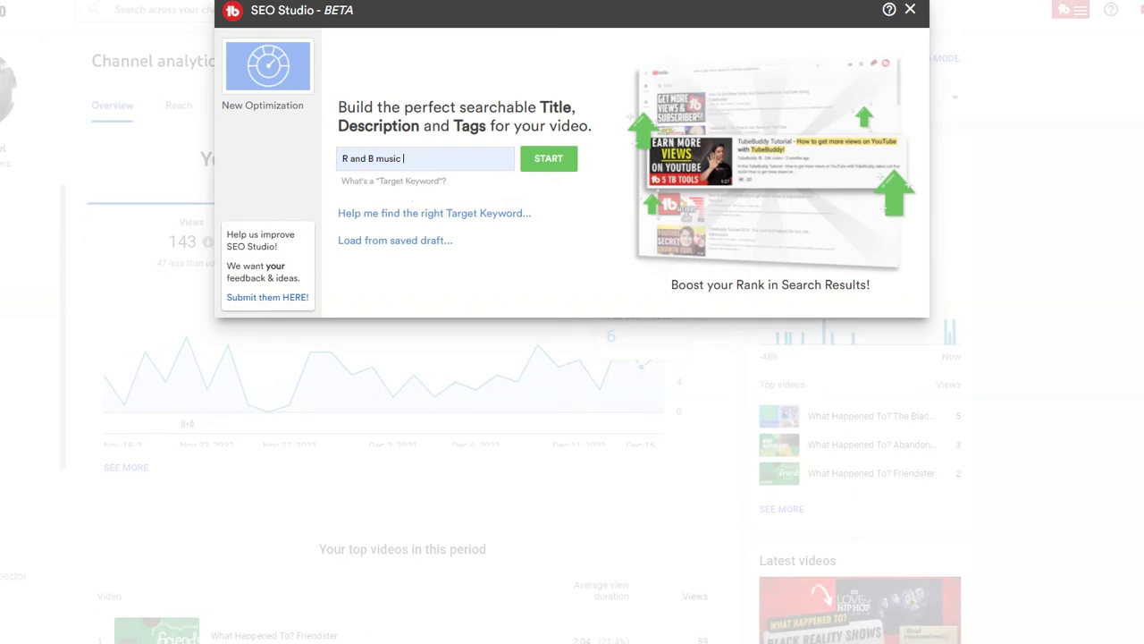
click(547, 160)
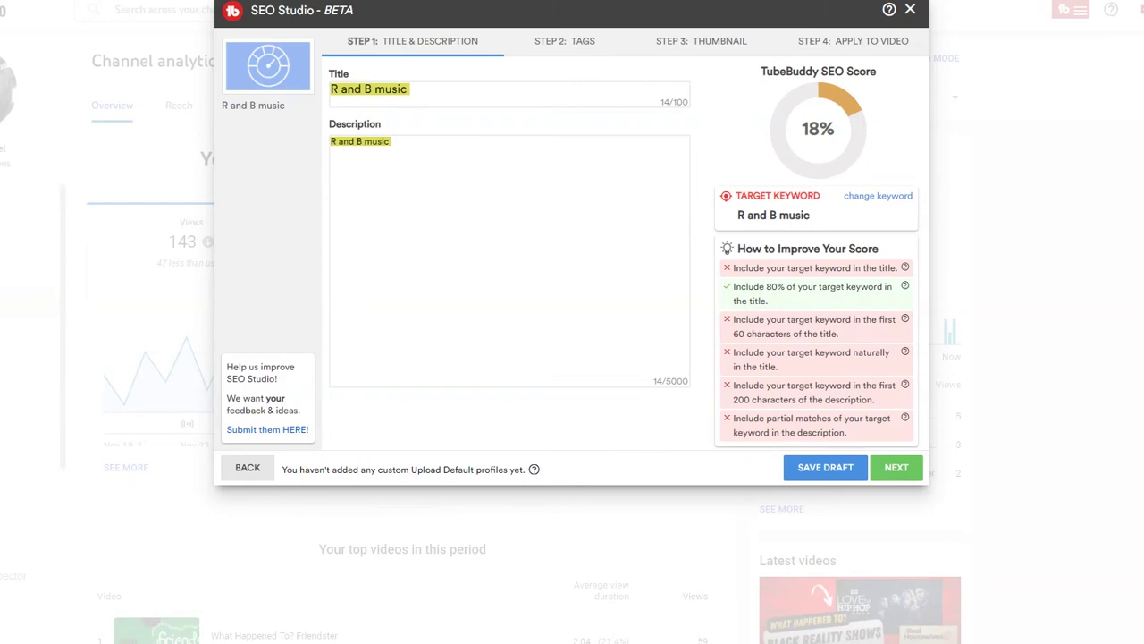
Title the video "R & B music where are the r&b groups" and append "? What happend to r&b music" plus lines about favorite groups to the description.
click(422, 145)
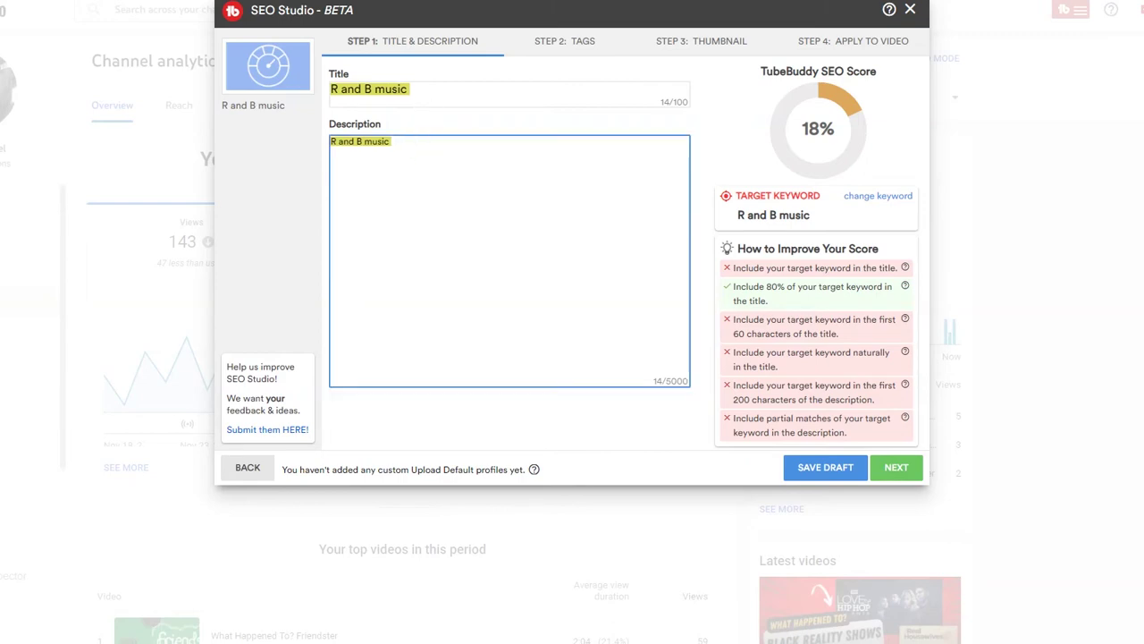
click(429, 93)
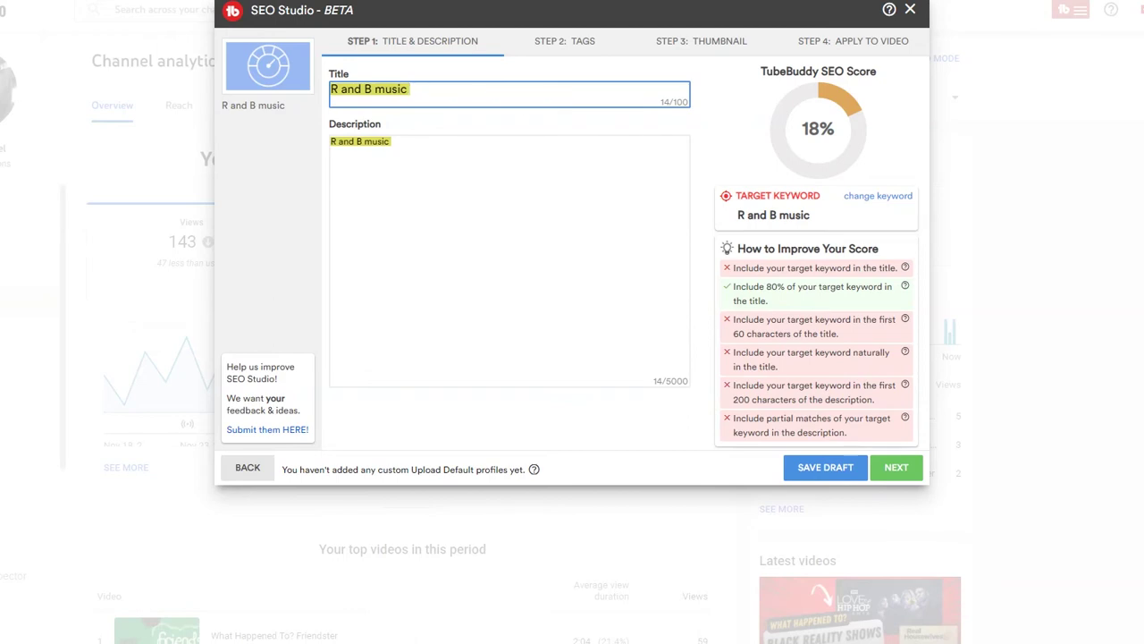
click(401, 140)
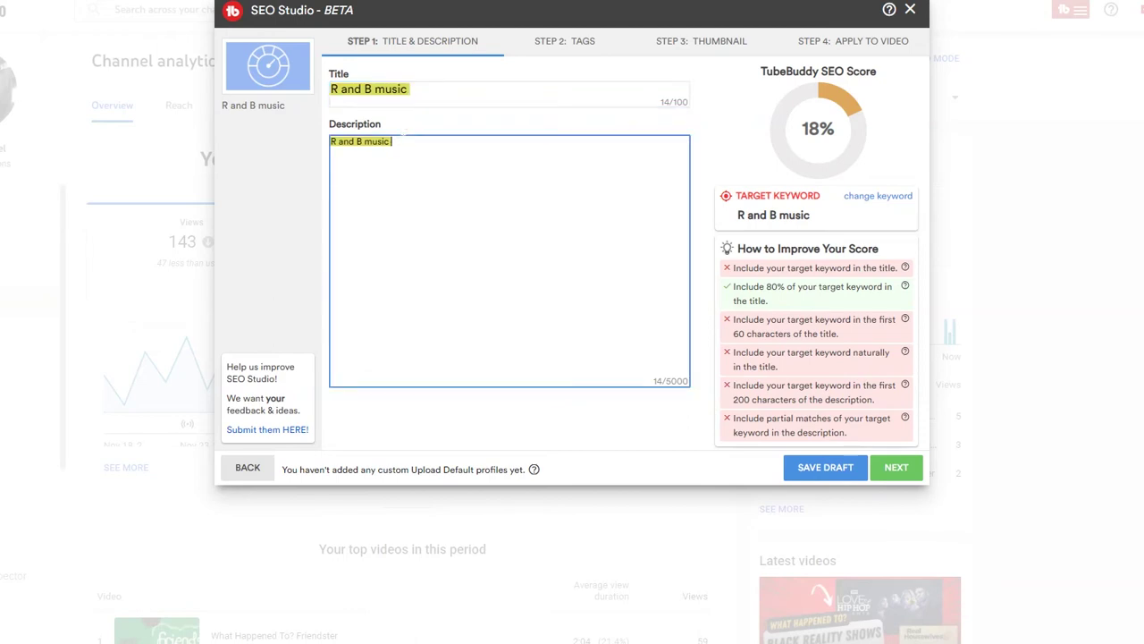
text(? )
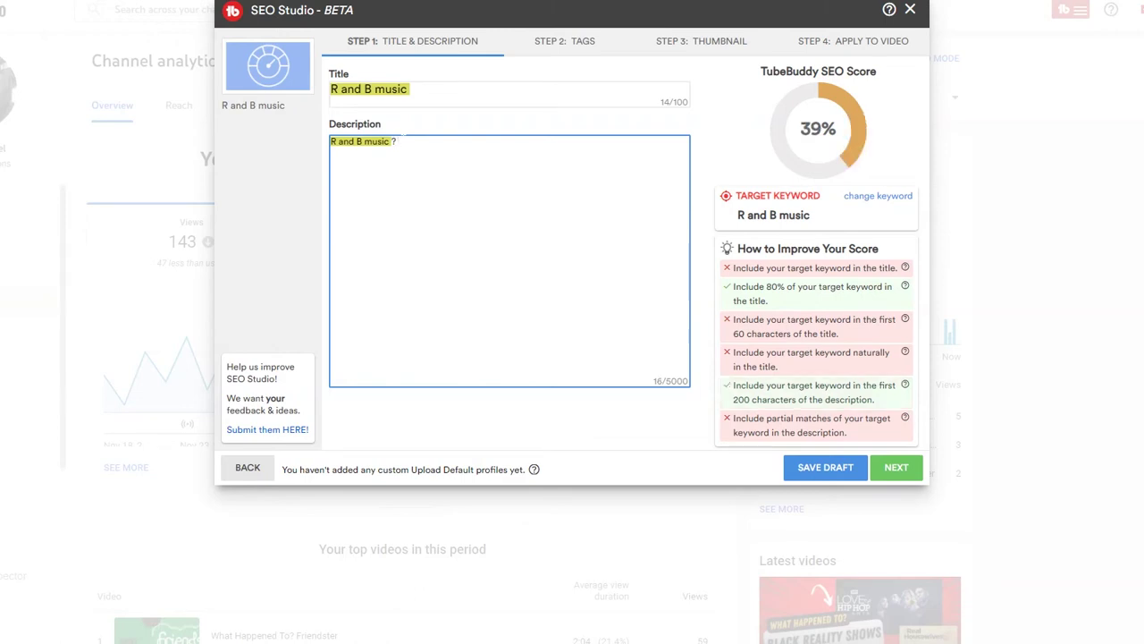
text(Whath)
key(BackSpace)
text(happend to r&b music)
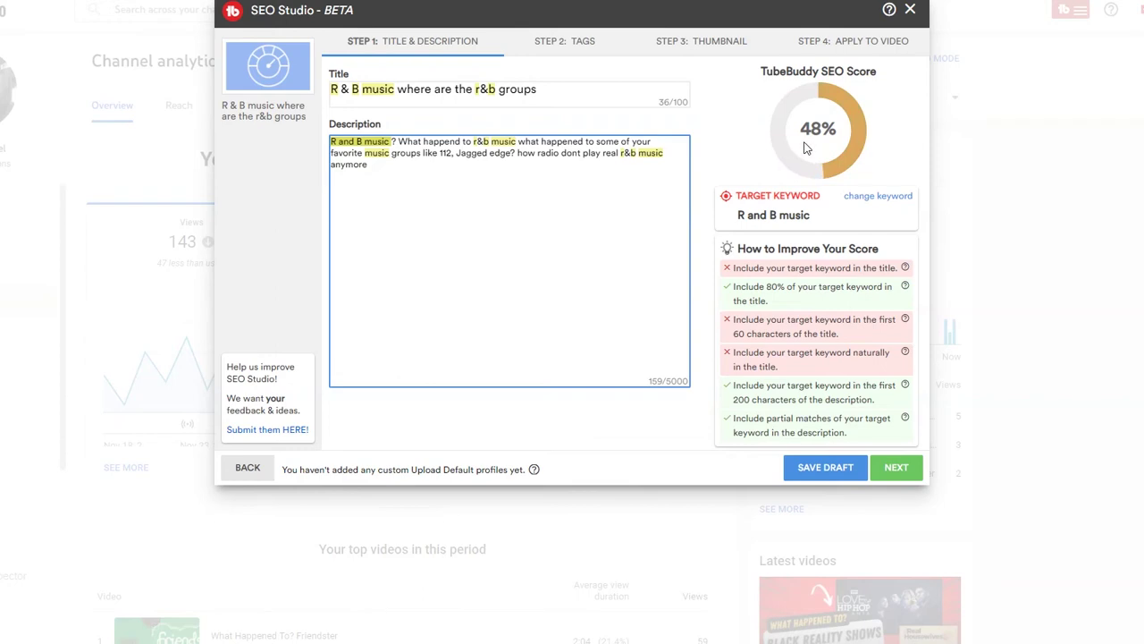
click(396, 176)
Proceed to the tags stage and add the suggested tags "r and b music only", "rnb music" and "r and b music video mix".
click(896, 466)
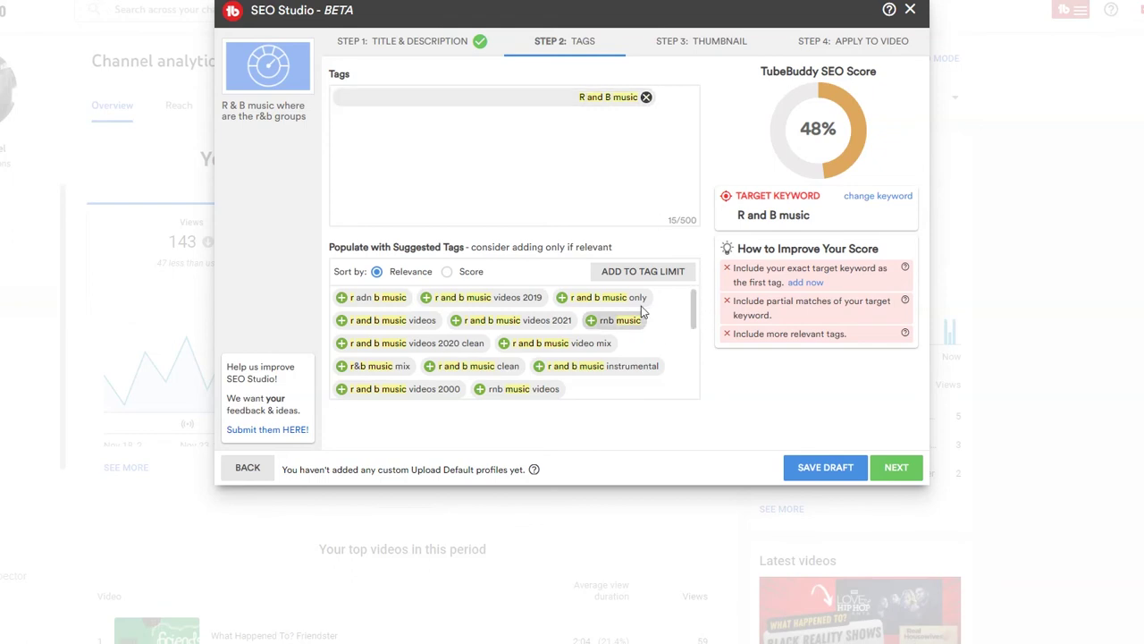
click(565, 301)
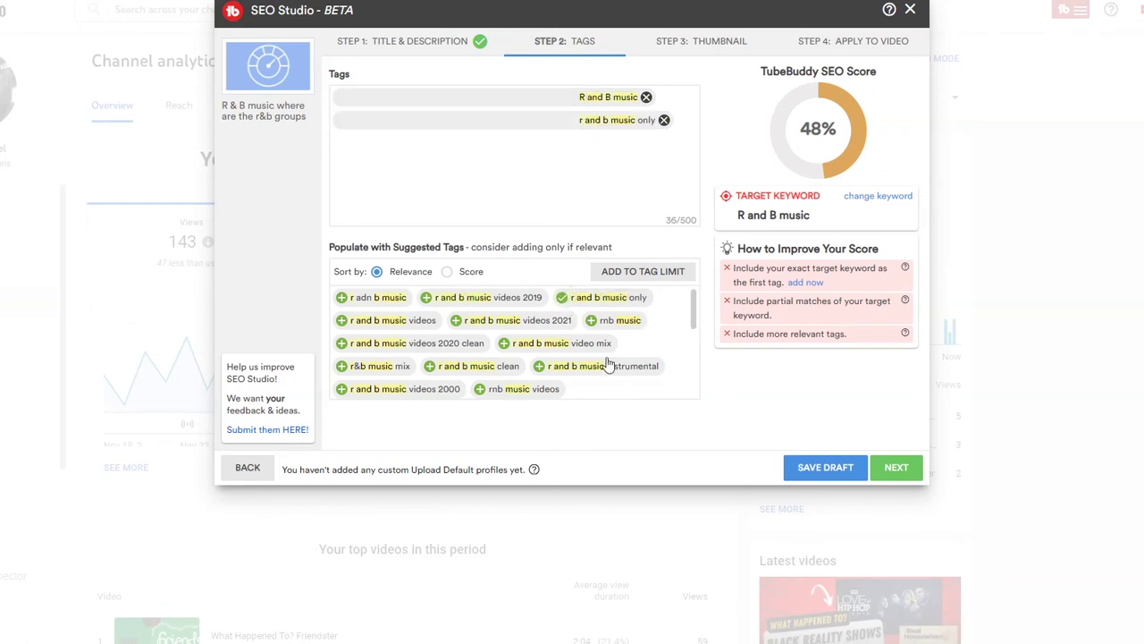
click(592, 320)
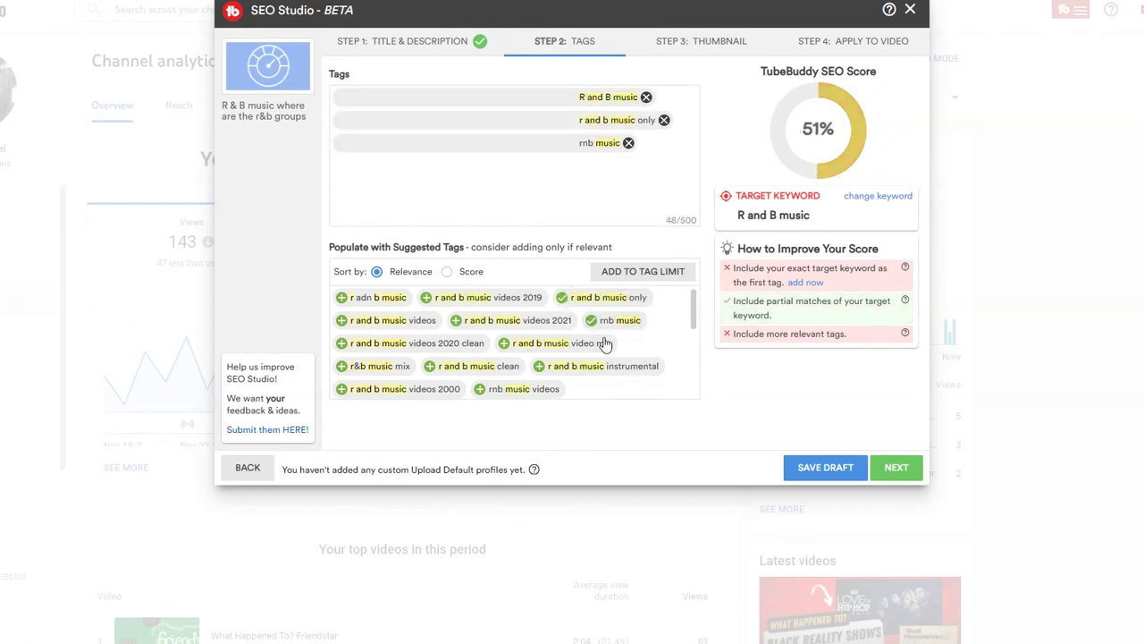
click(505, 345)
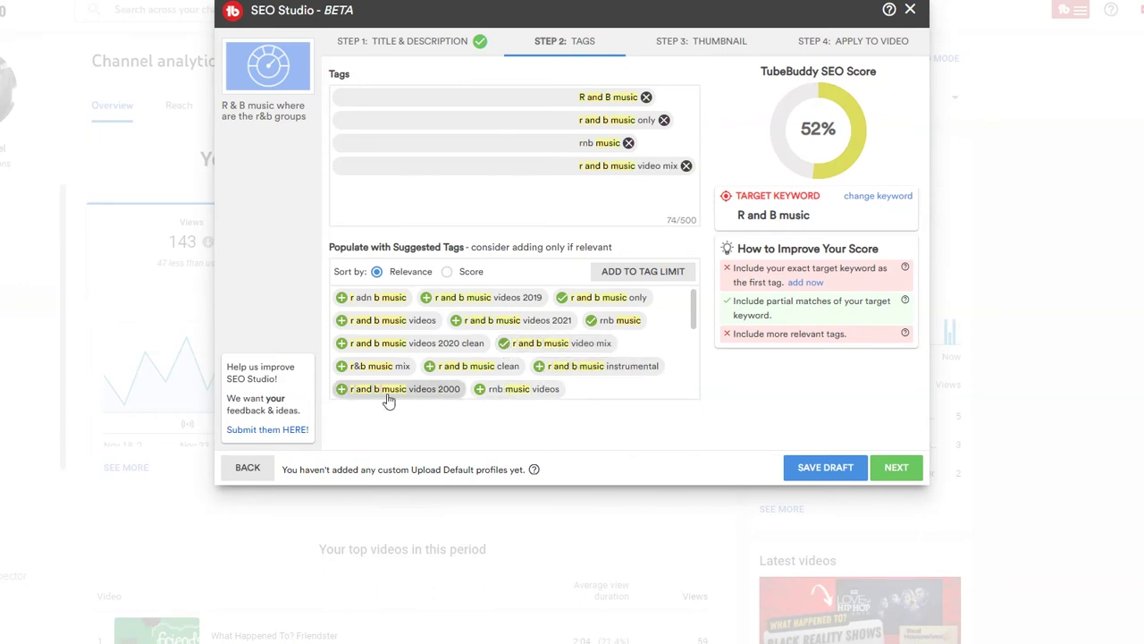
Add the suggested tags "r and b music videos 2000", "r and b music videos 2020 clean" and "r and b music videos 2021".
click(343, 391)
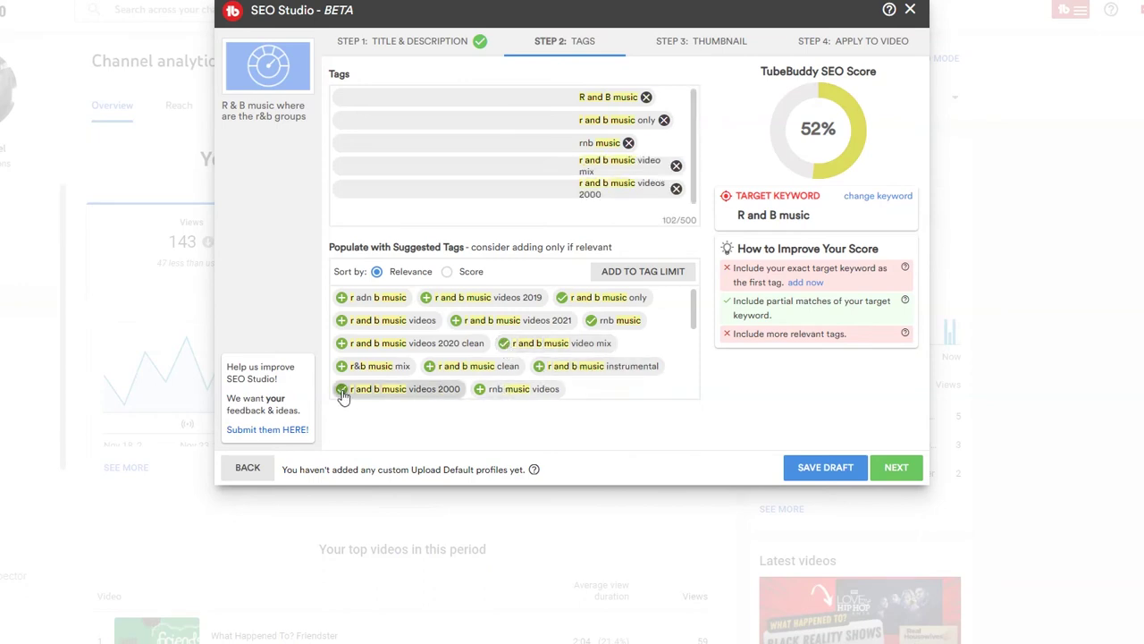
click(342, 345)
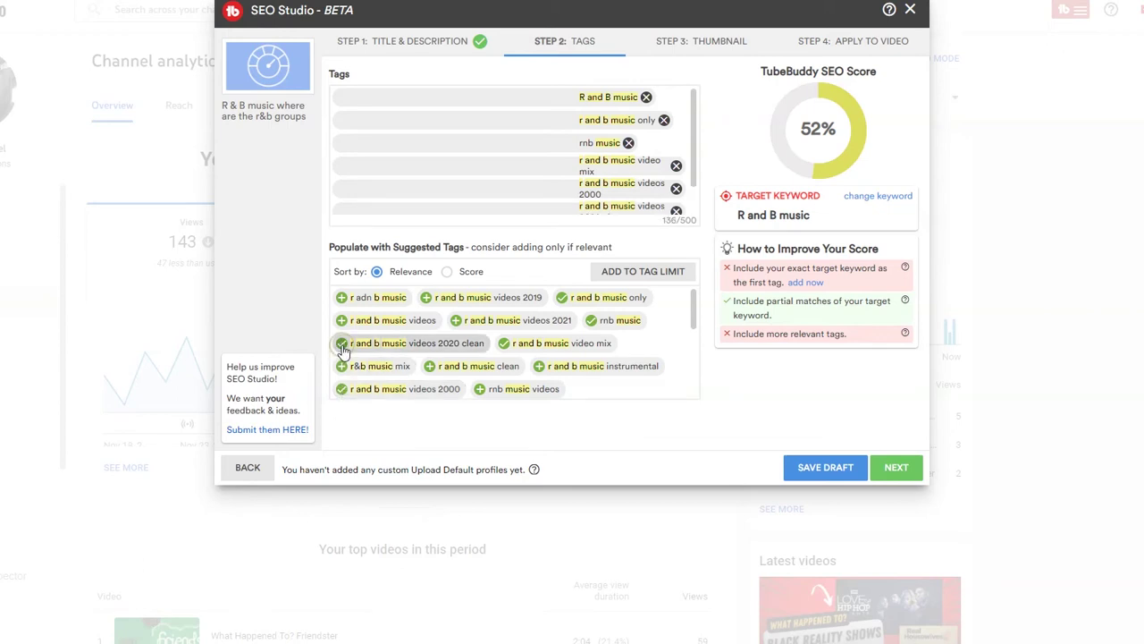
click(456, 320)
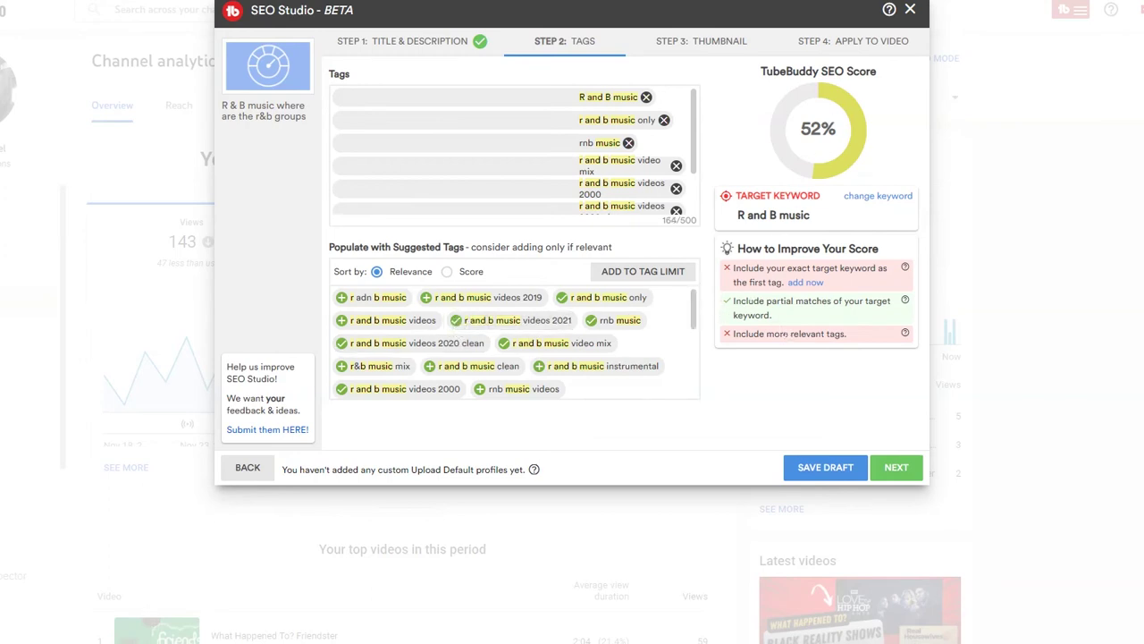
Proceed to the thumbnail stage and examine the thumbnails of competing videos for "R and B music".
click(896, 467)
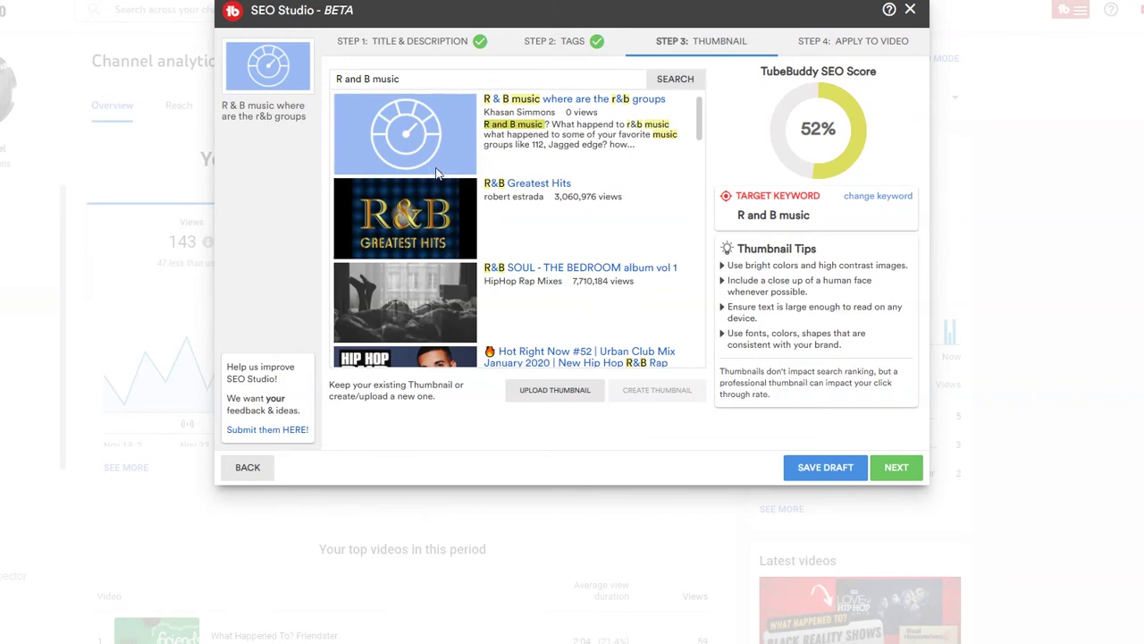
scroll(438, 179, down, 2)
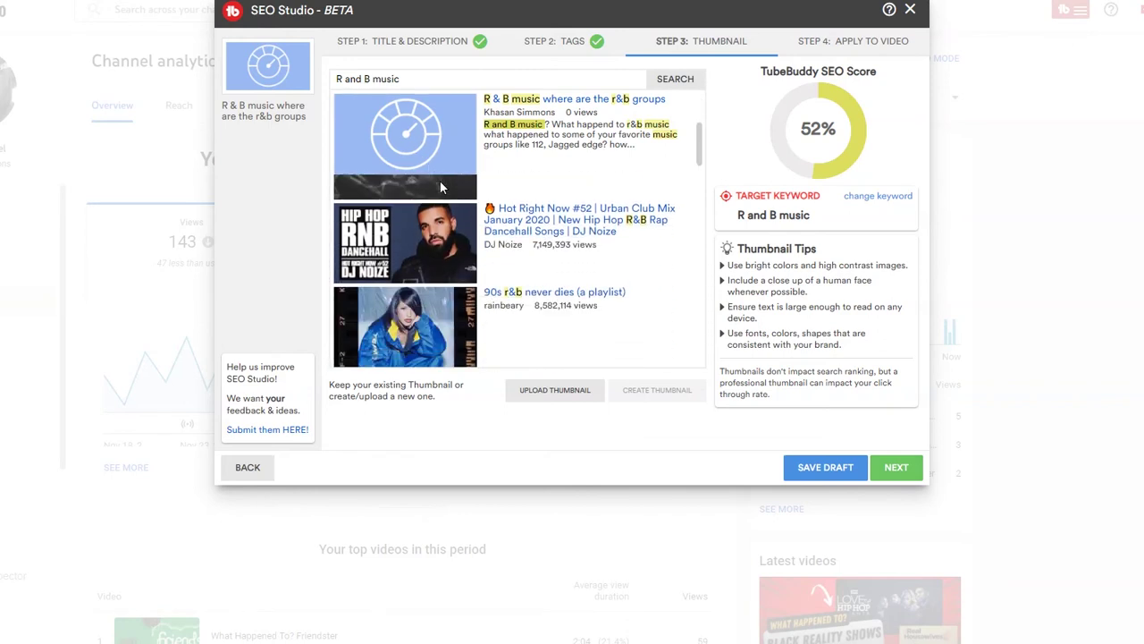
scroll(542, 243, up, 2)
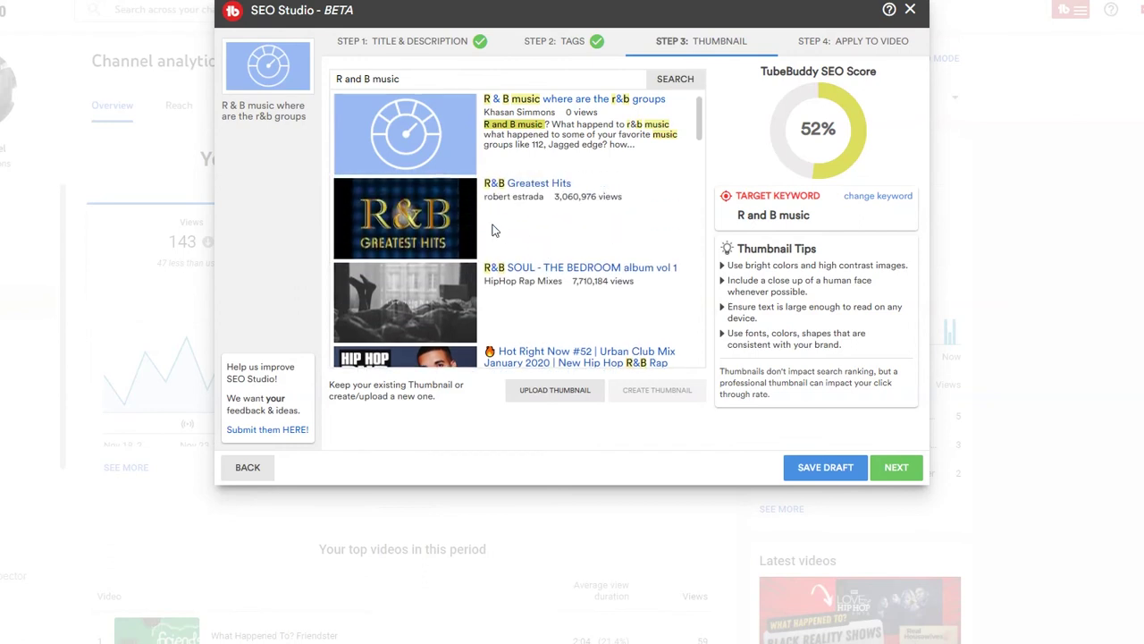
scroll(446, 231, down, 1)
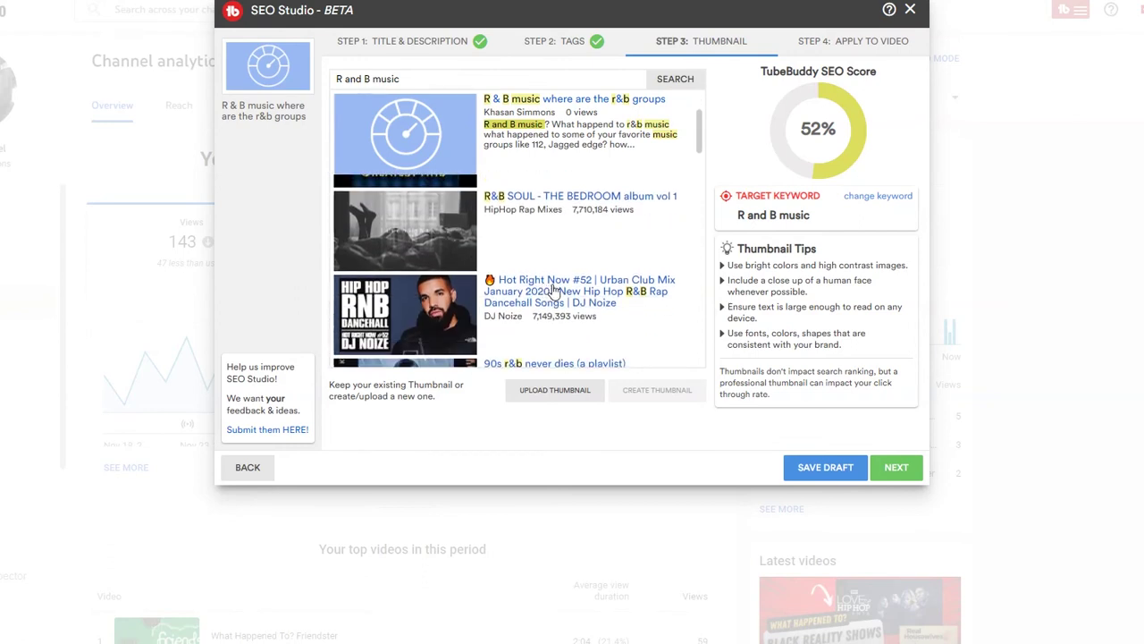
scroll(408, 246, down, 3)
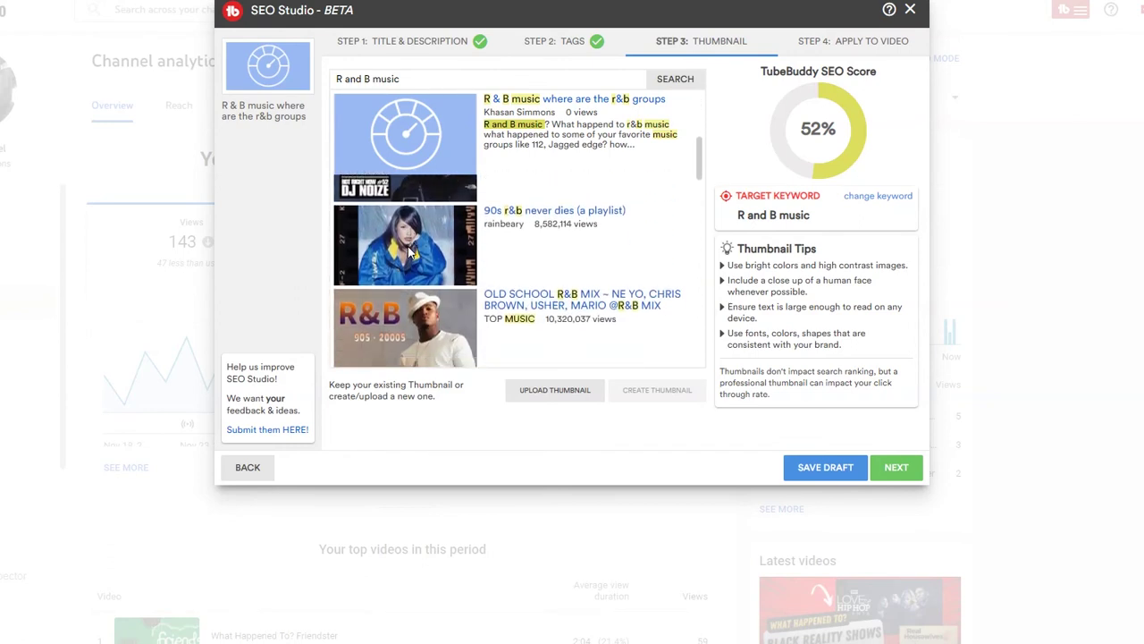
scroll(410, 254, down, 3)
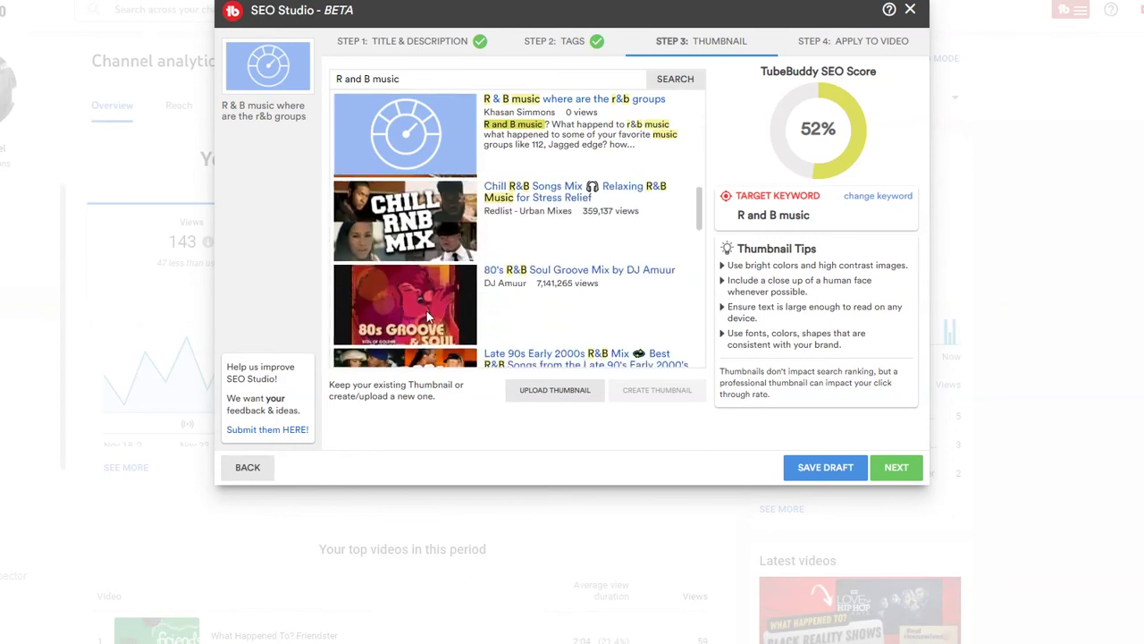
scroll(427, 317, down, 2)
scroll(427, 316, down, 3)
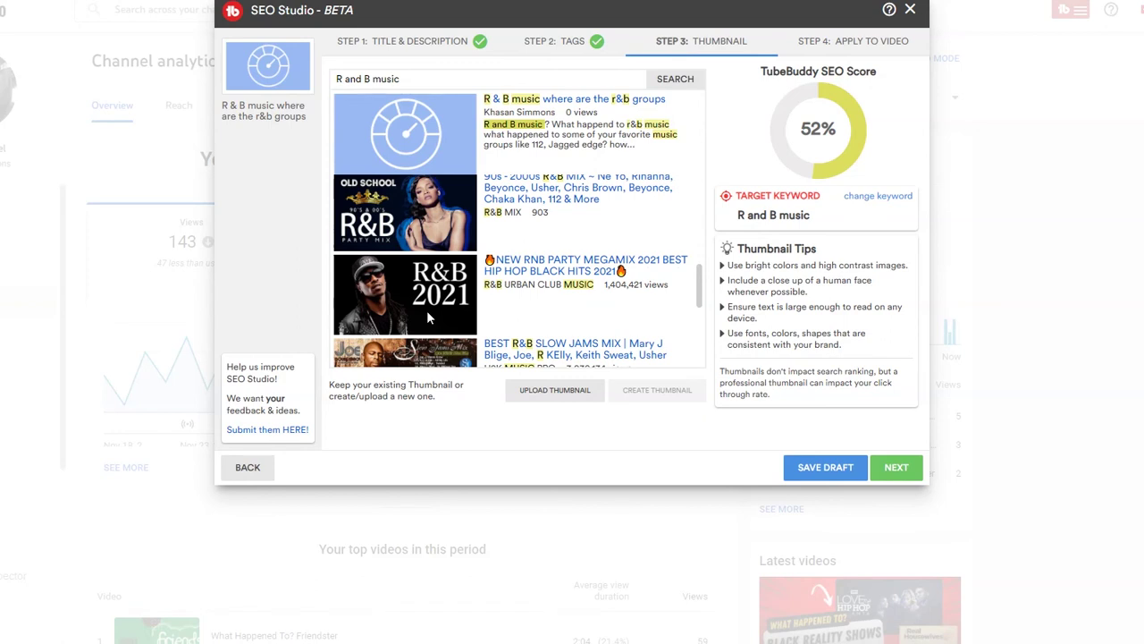
scroll(426, 311, up, 4)
scroll(429, 314, down, 2)
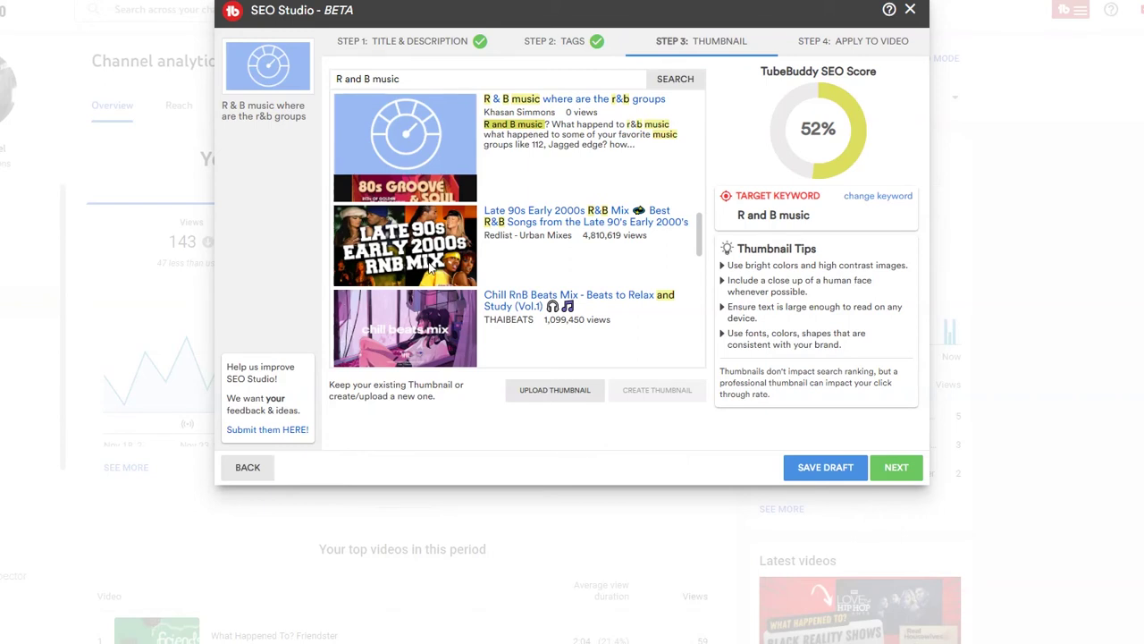
scroll(431, 273, up, 3)
scroll(432, 277, up, 3)
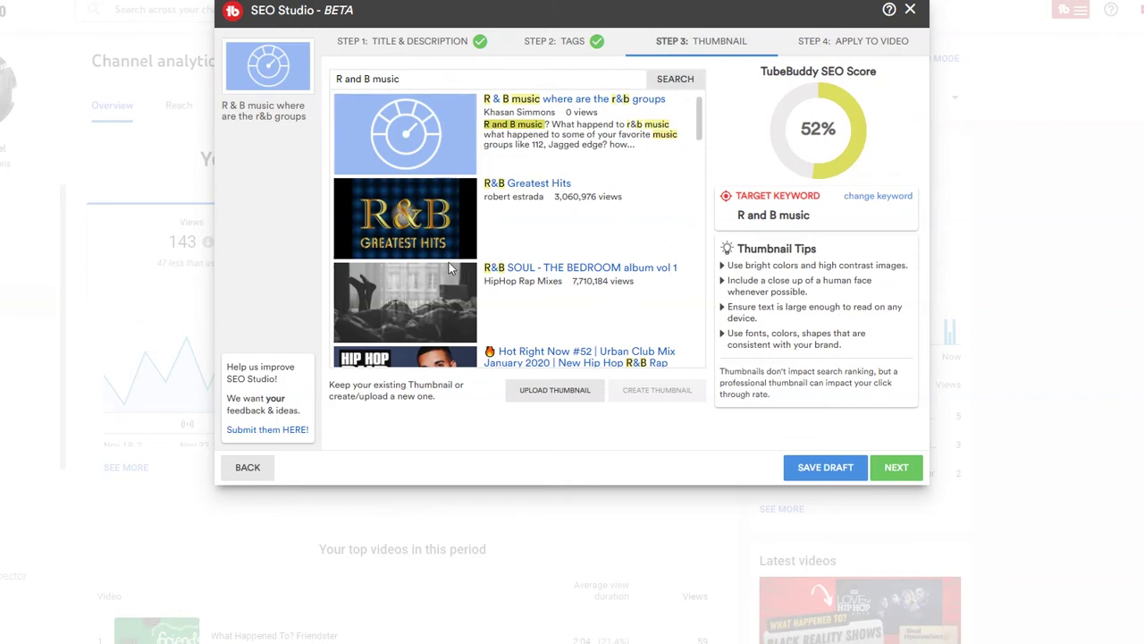
scroll(444, 263, down, 5)
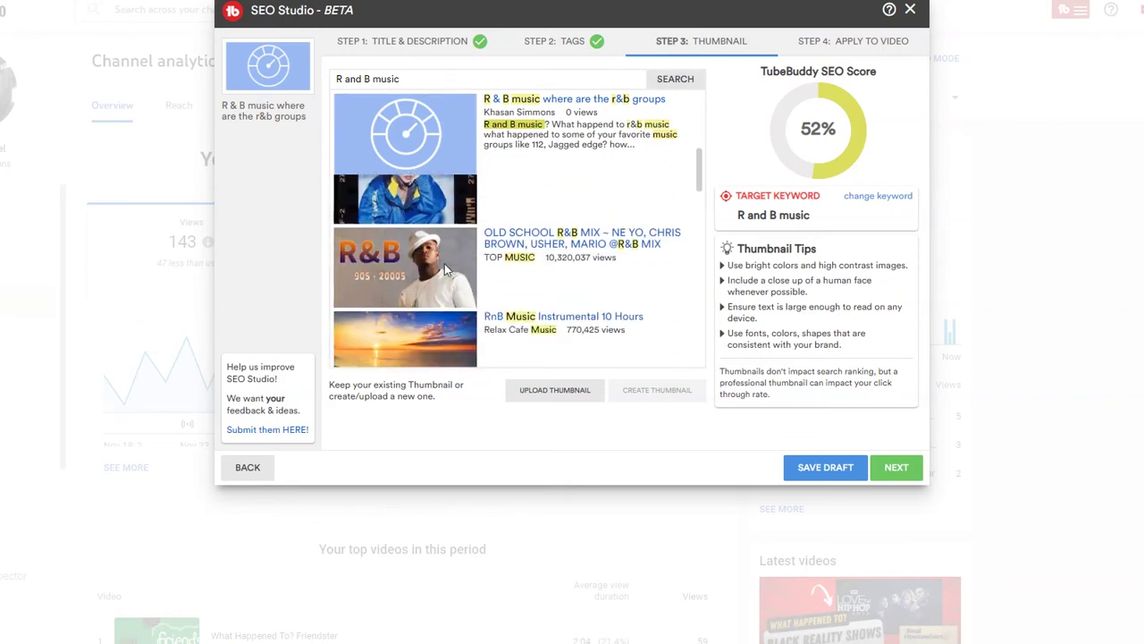
scroll(447, 268, down, 3)
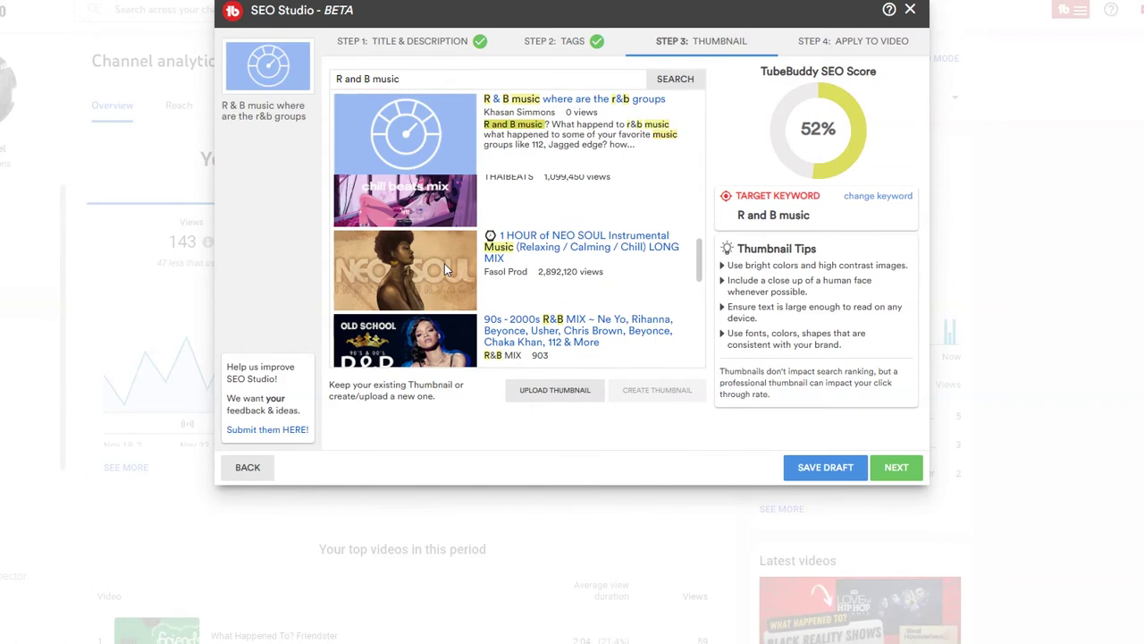
scroll(444, 270, down, 2)
scroll(444, 268, down, 5)
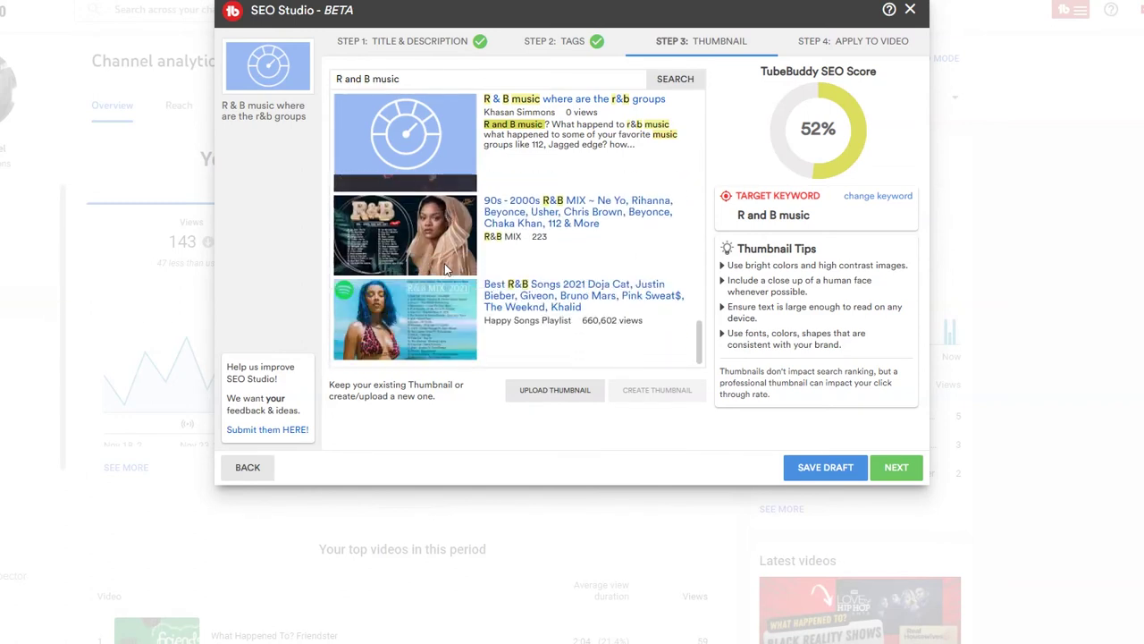
scroll(445, 268, up, 10)
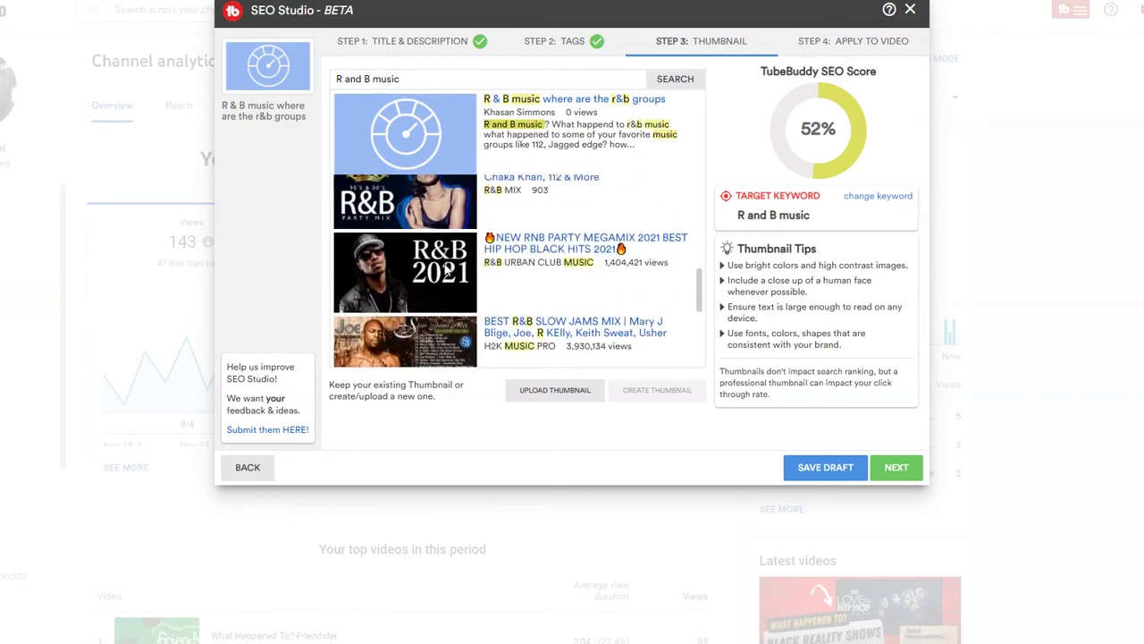
scroll(445, 264, up, 4)
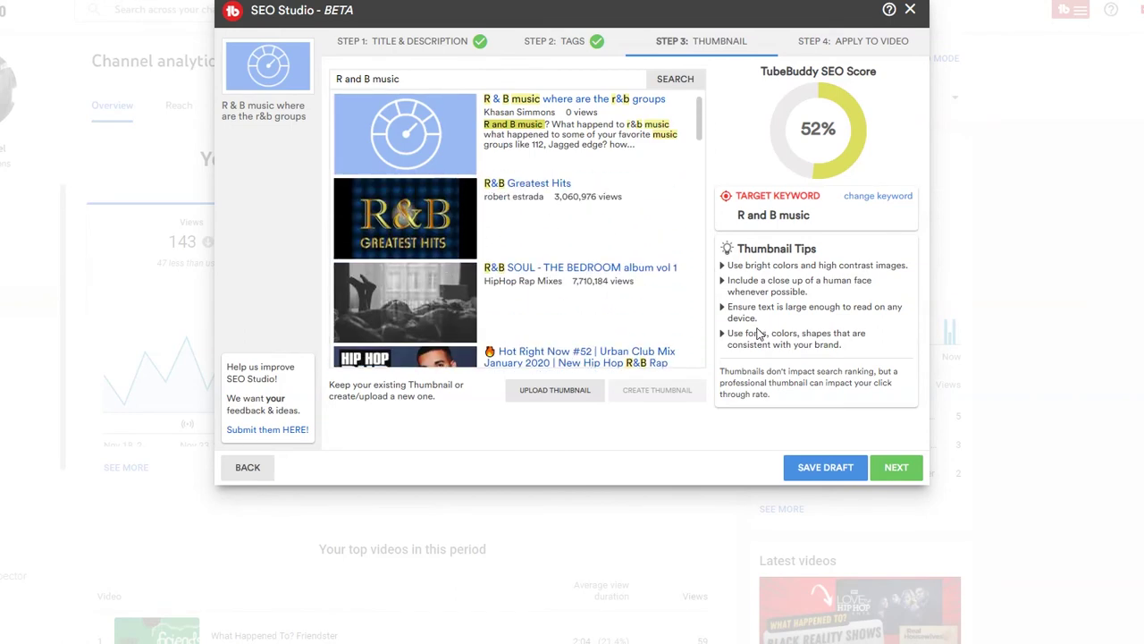
scroll(422, 260, down, 8)
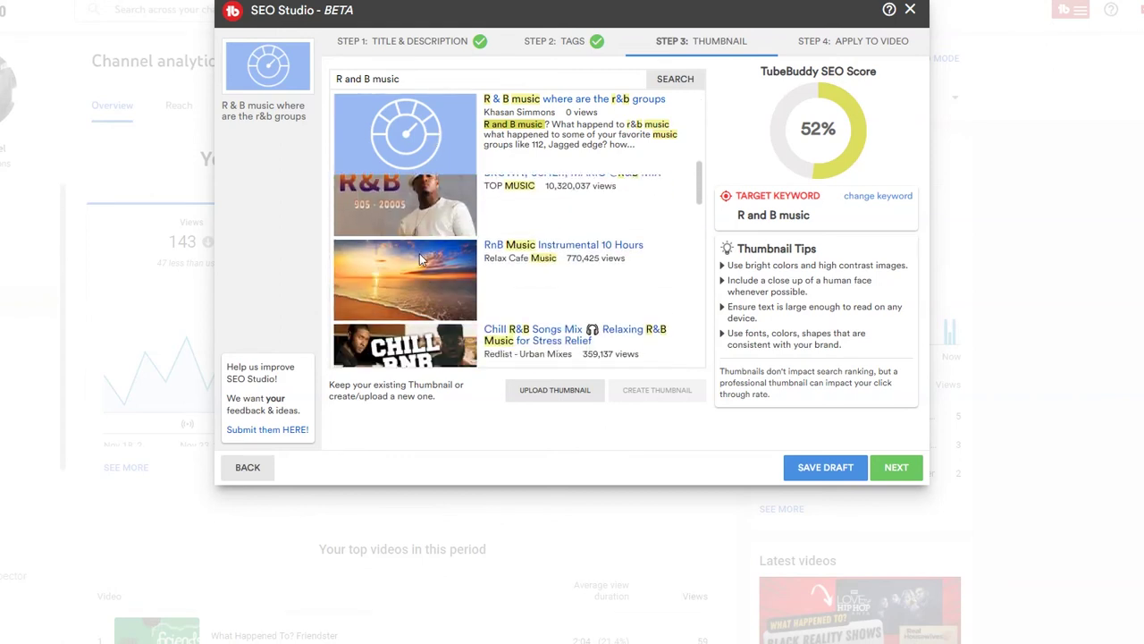
scroll(422, 264, down, 6)
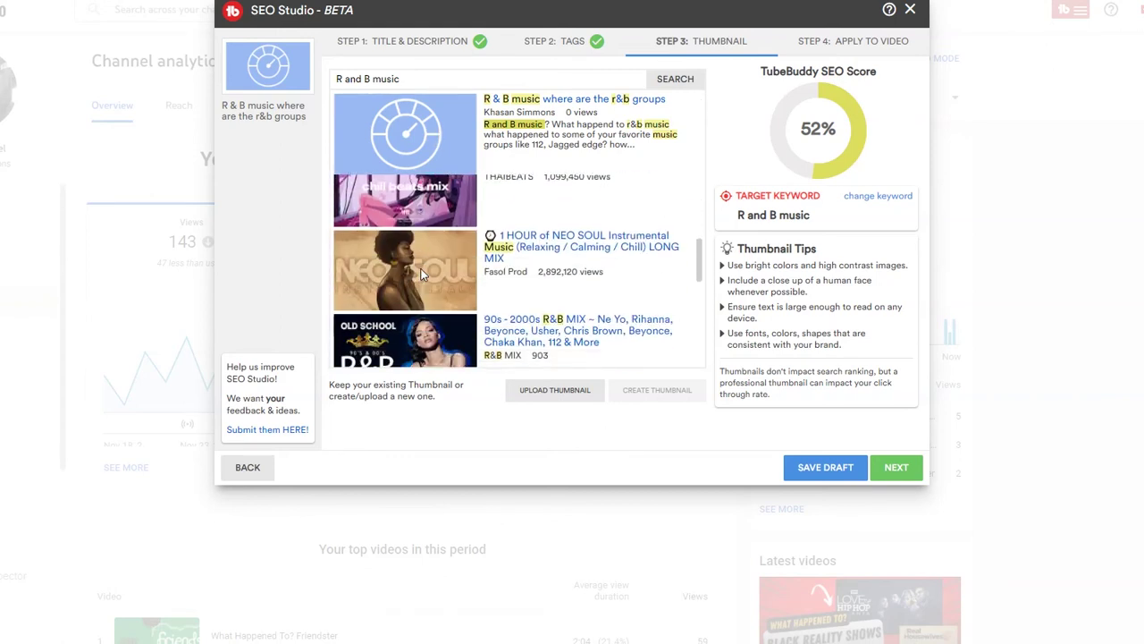
Look through the remaining competing thumbnails for "R and B music", then return to the first result for comparison.
scroll(423, 272, down, 4)
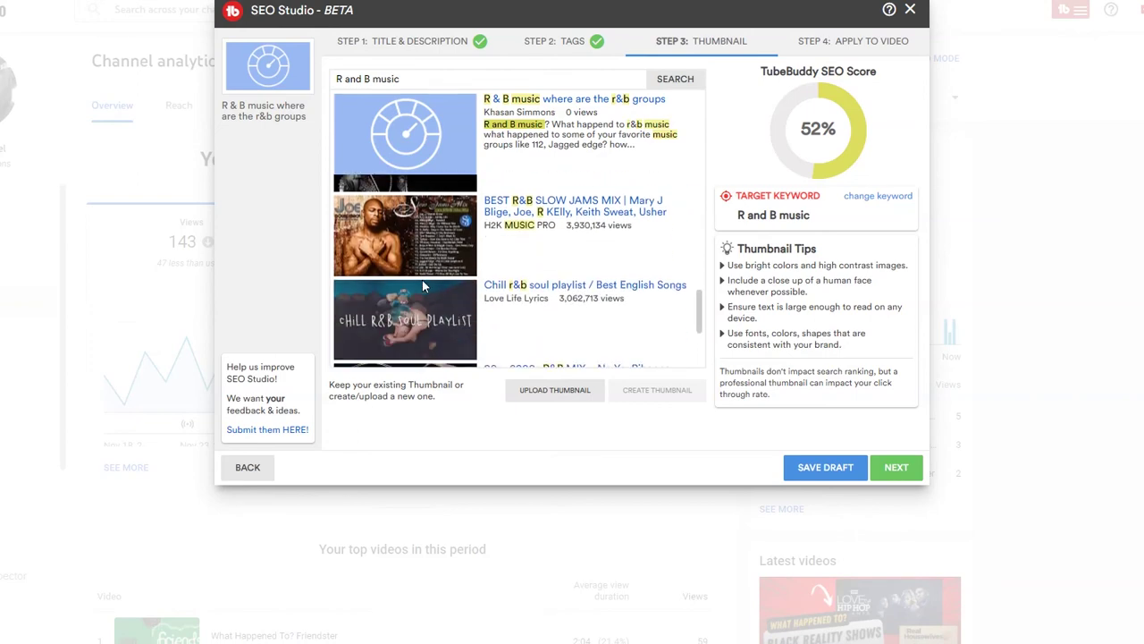
scroll(421, 280, down, 5)
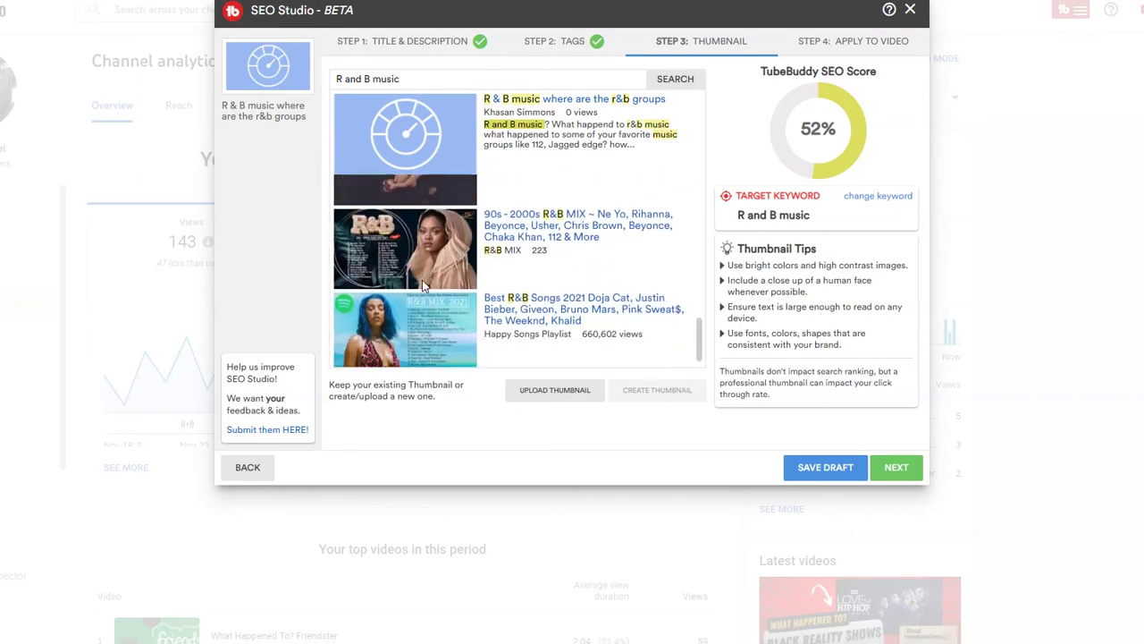
scroll(429, 306, up, 12)
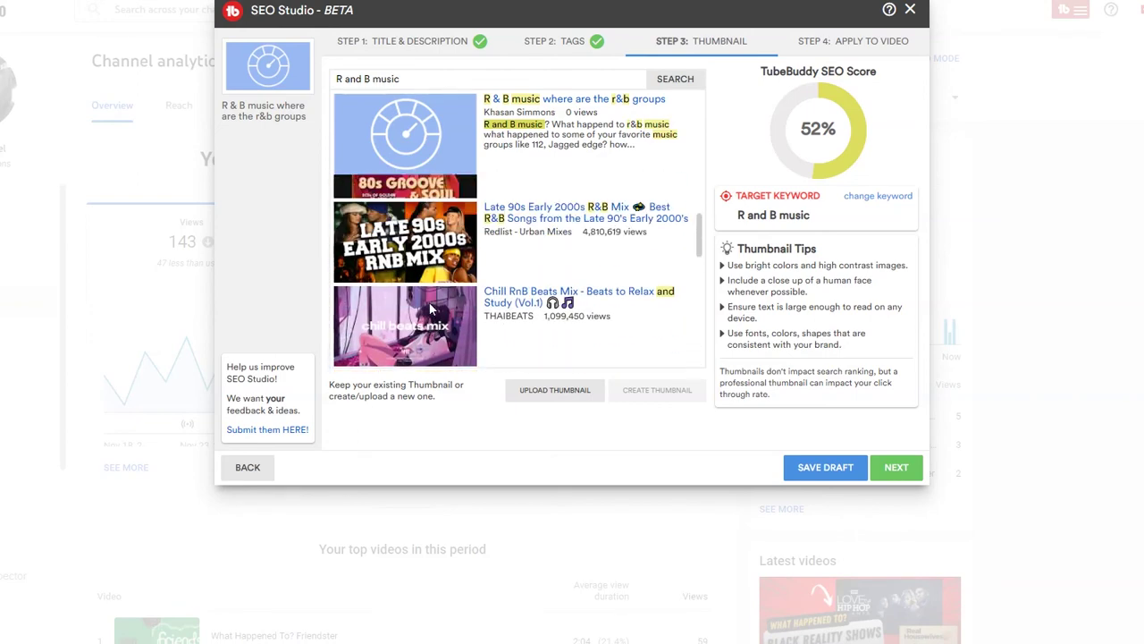
scroll(429, 307, up, 5)
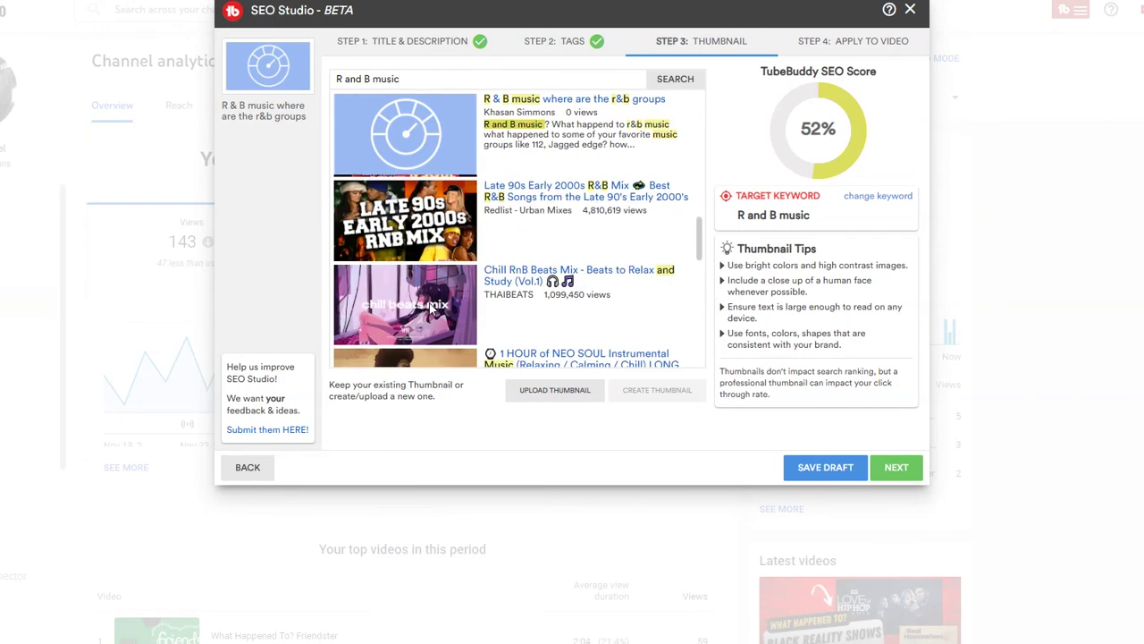
scroll(429, 302, up, 2)
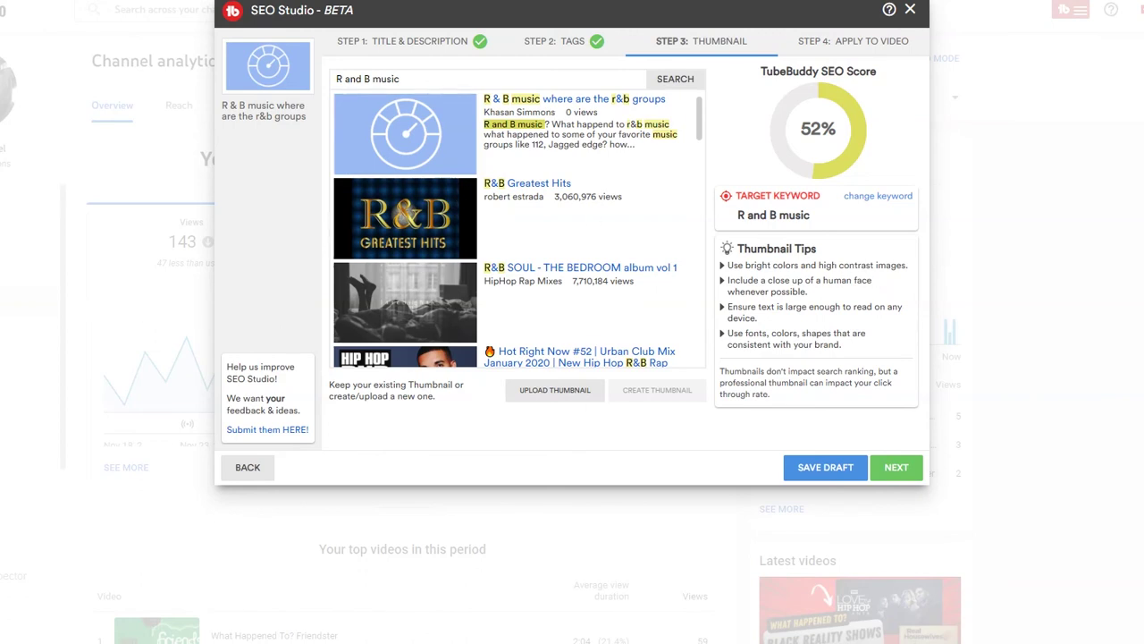
Keep the existing thumbnail, proceed to the apply stage and save the "R and B music" optimization as a draft.
click(894, 468)
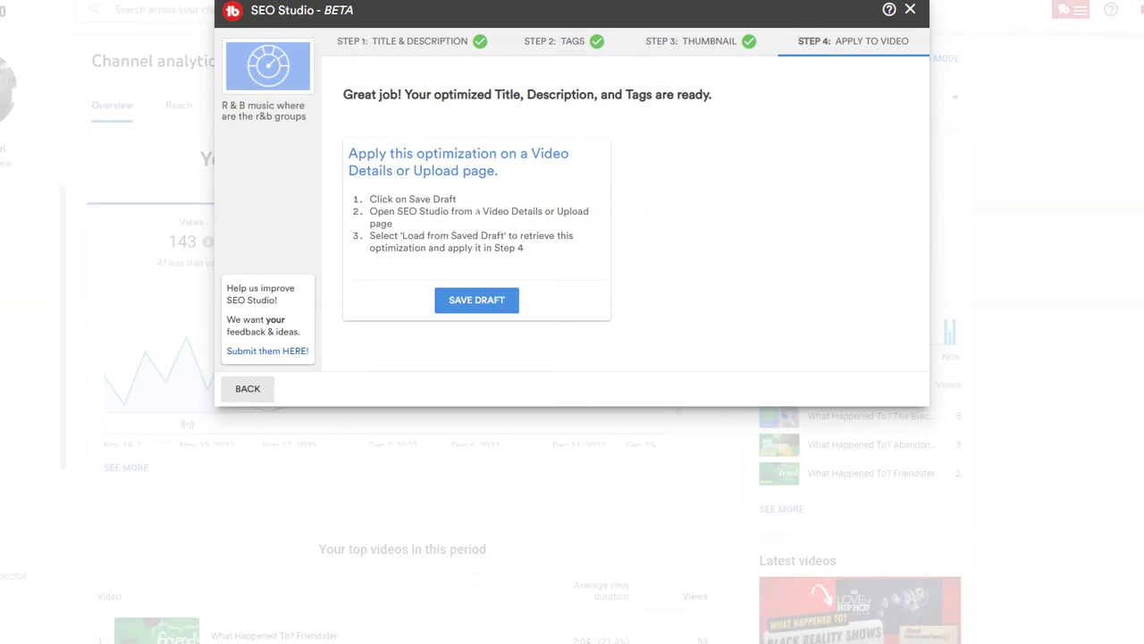
click(472, 301)
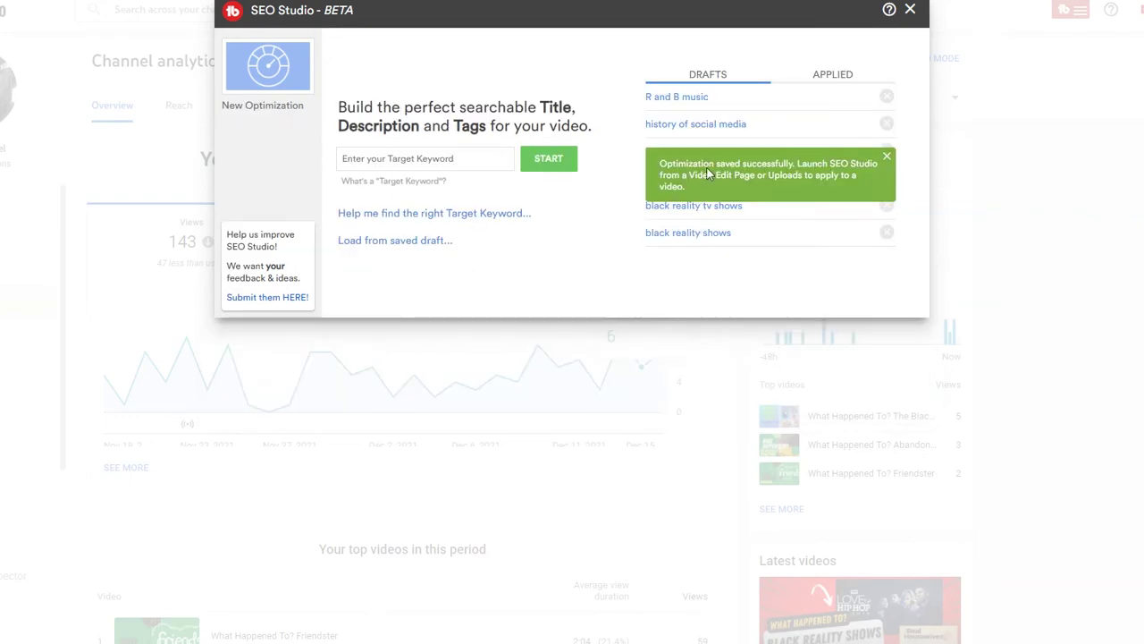
click(886, 158)
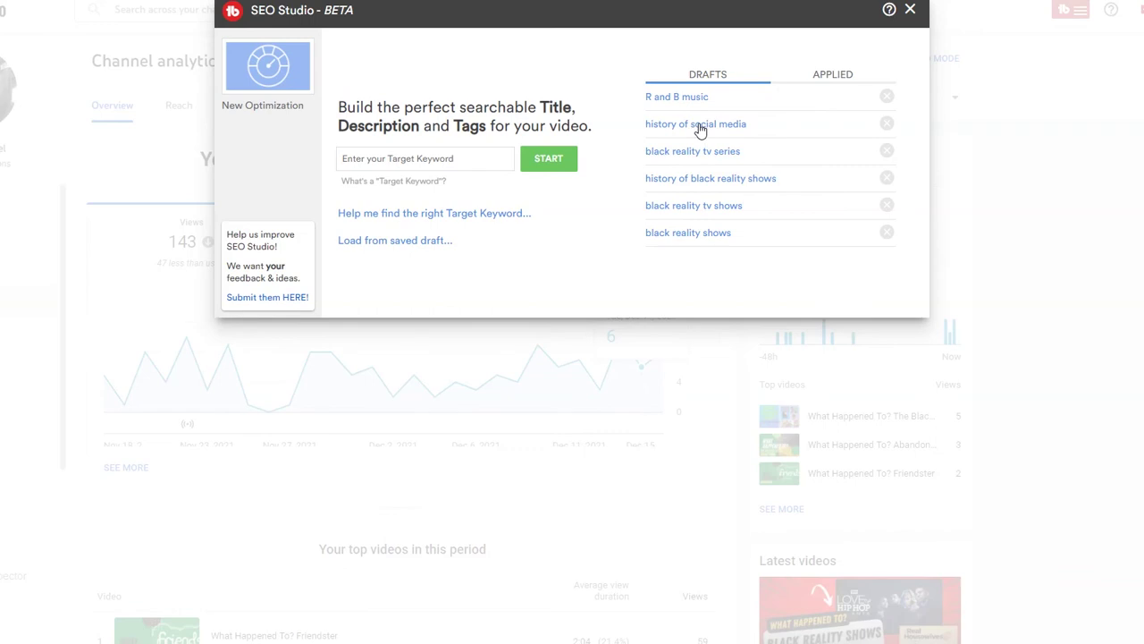
Open the saved draft "history of social media" and review its title, description and tags.
click(698, 125)
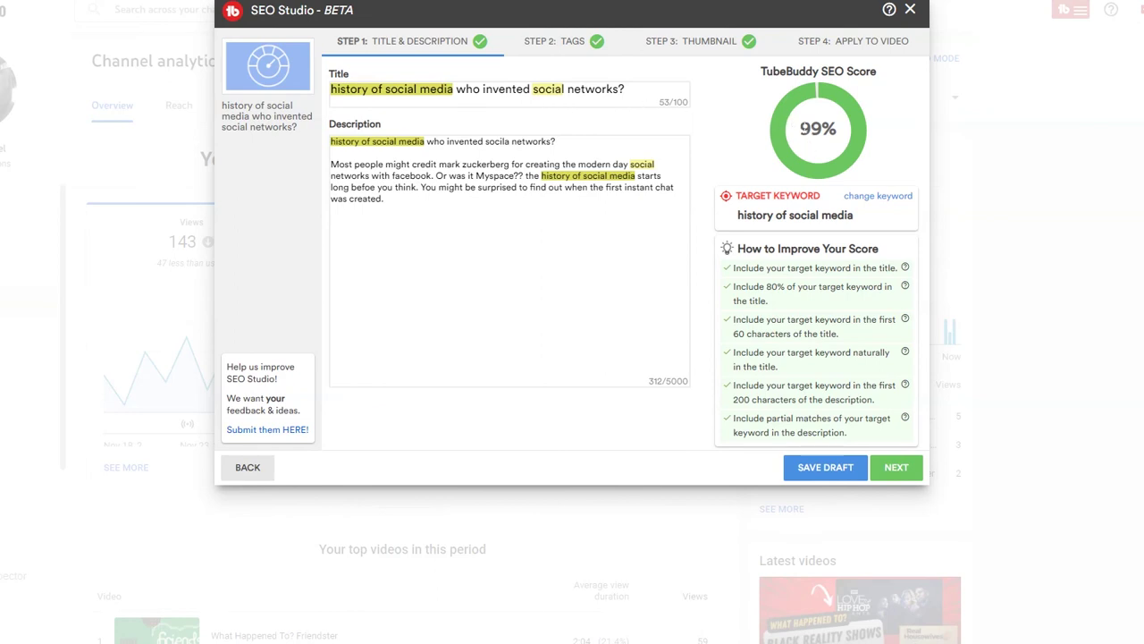
click(394, 194)
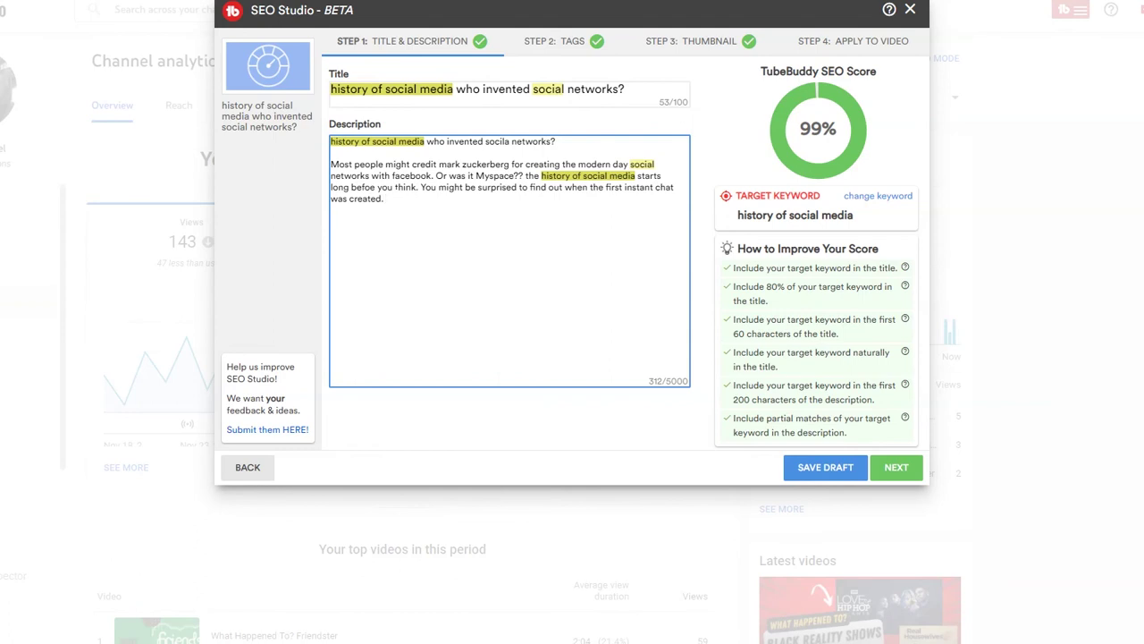
click(561, 44)
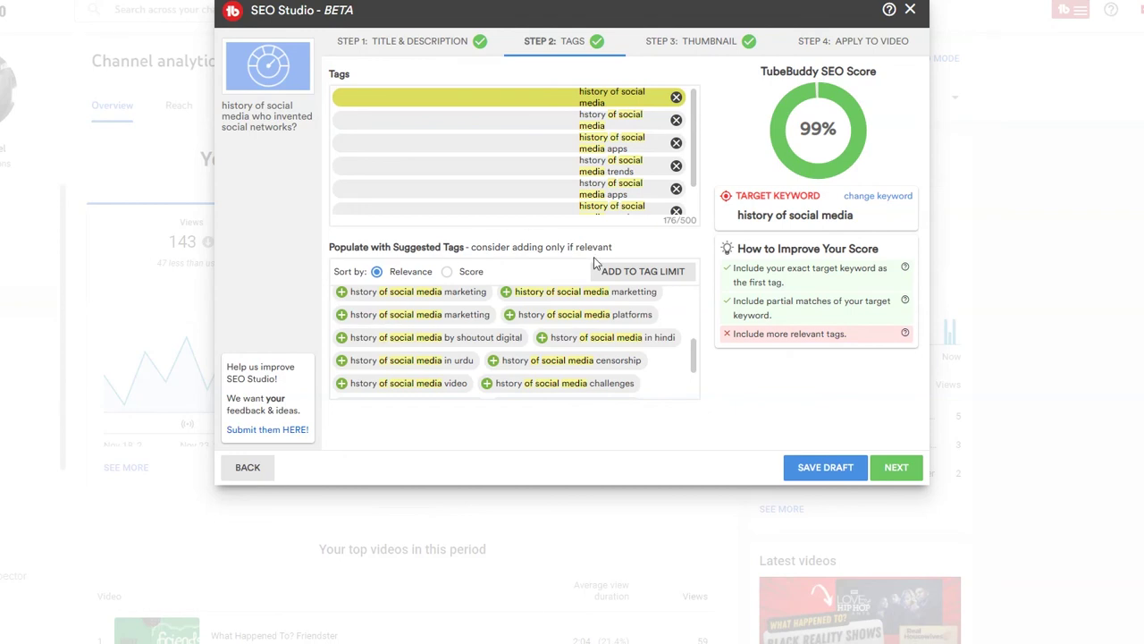
Examine the competing thumbnails for "history of social media" and return to the draft's title and description.
click(699, 48)
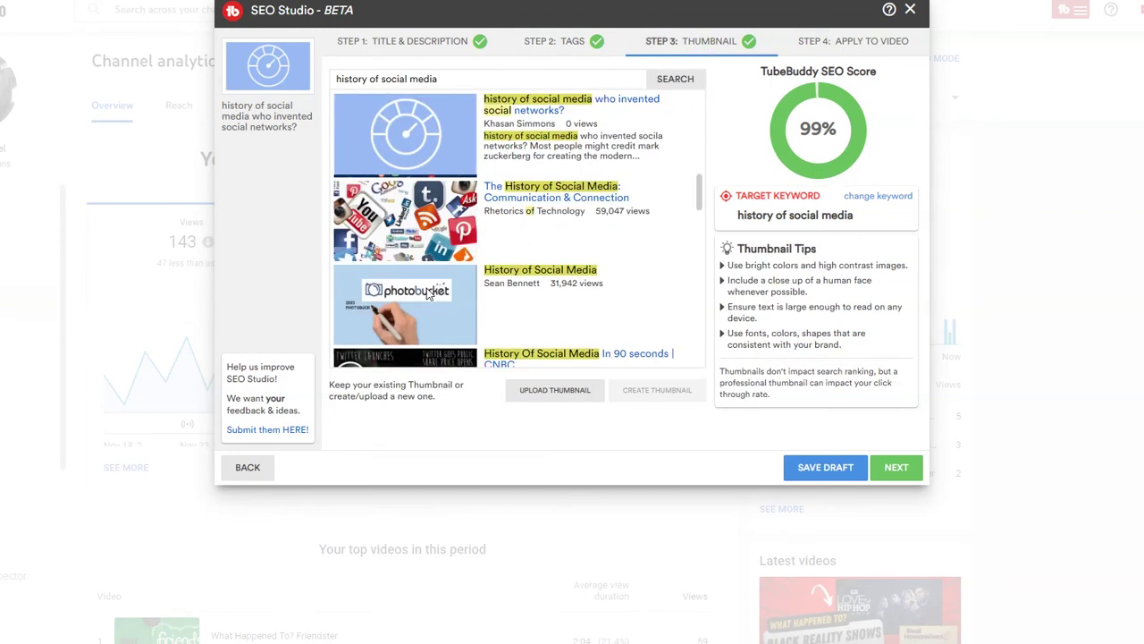
scroll(428, 295, down, 2)
scroll(428, 295, up, 8)
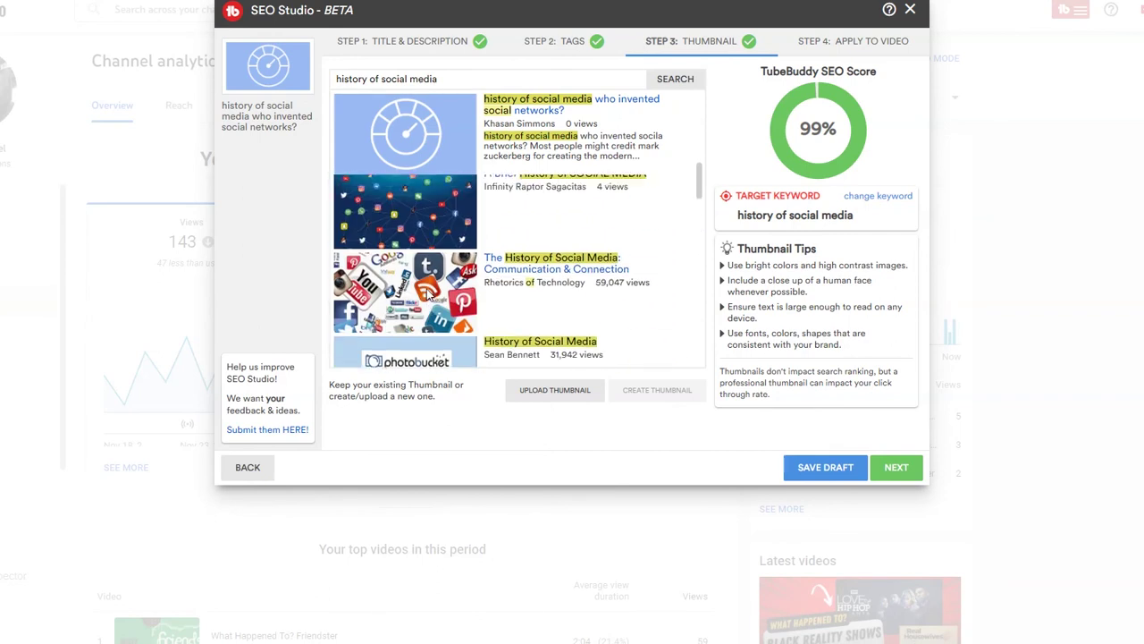
scroll(428, 295, up, 2)
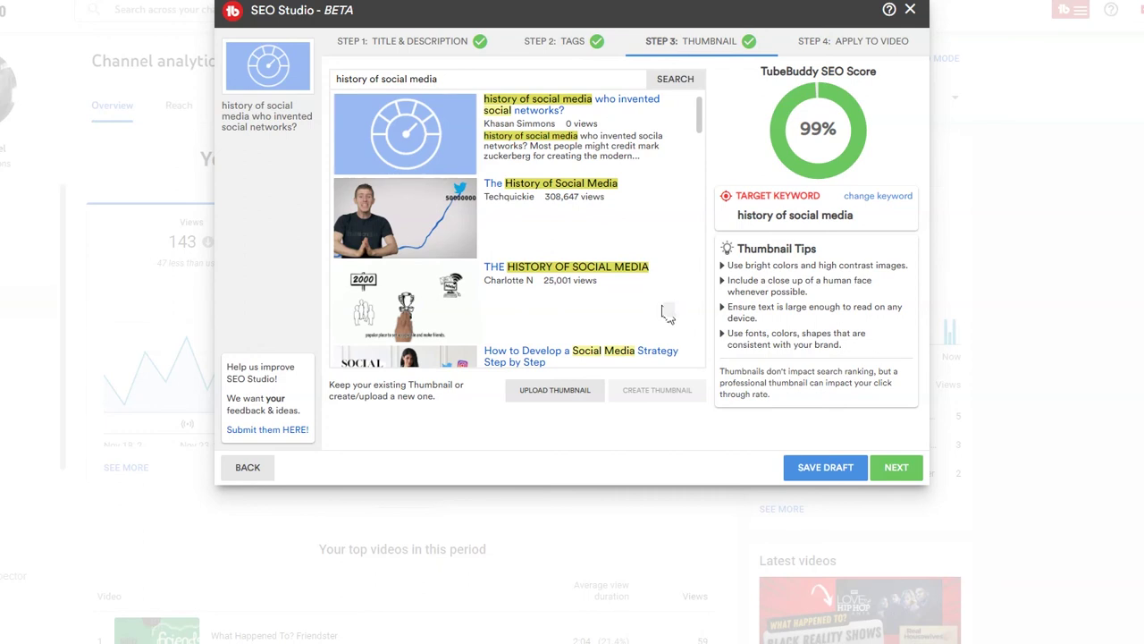
click(401, 47)
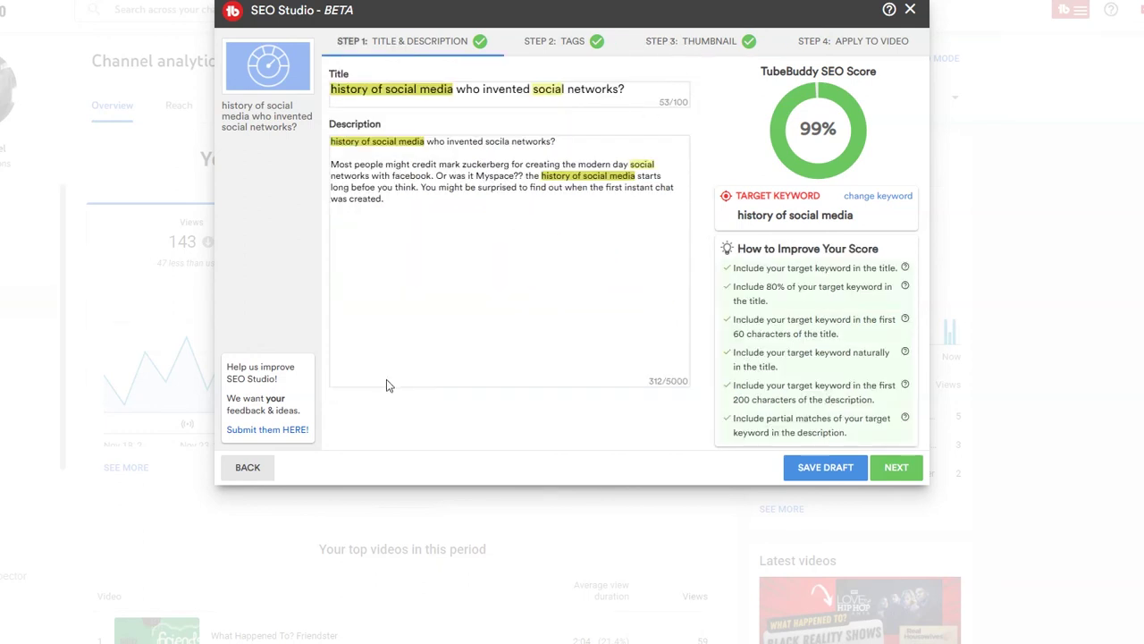